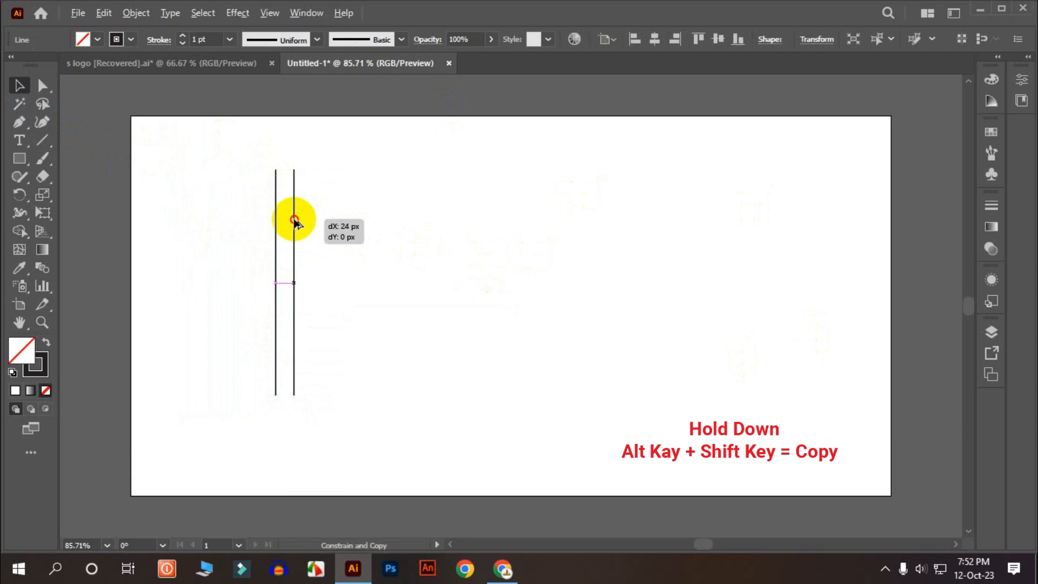
# Repeat the 24 px line copy until there are ten evenly spaced vertical lines.
pyautogui.hotkey('ctrl', 'd')
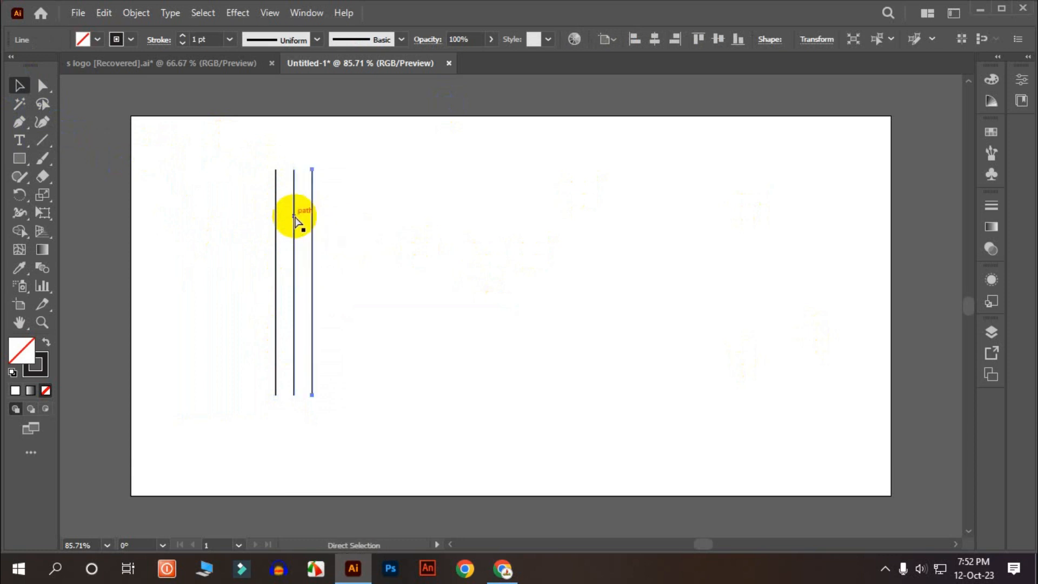
pyautogui.hotkey('ctrl', 'd')
pyautogui.hotkey('ctrl', 'd')
pyautogui.hotkey('ctrl', 'd')
pyautogui.hotkey('ctrl', 'd')
pyautogui.hotkey('ctrl', 'd')
pyautogui.hotkey('ctrl', 'd')
pyautogui.hotkey('ctrl', 'd')
# Lengthen and reposition the ten vertical lines together, and group them.
pyautogui.moveTo(242, 218); pyautogui.dragTo(431, 313)
pyautogui.moveTo(358, 395); pyautogui.dragTo(359, 465)
pyautogui.moveTo(368, 299); pyautogui.dragTo(405, 272)
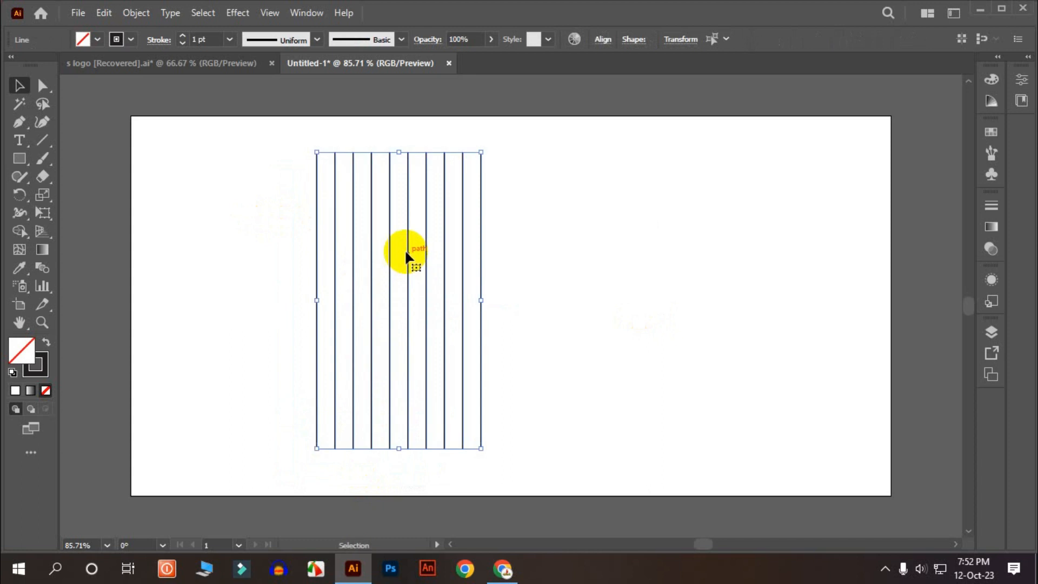
pyautogui.rightClick(408, 228)
pyautogui.click(470, 319)
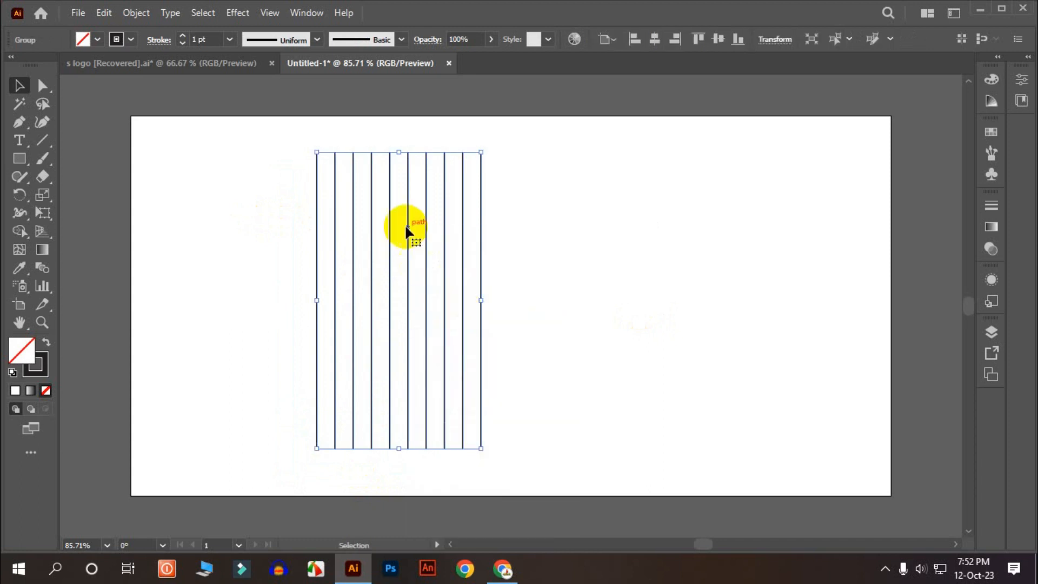
# Paste a copy of the line group in place and rotate it clockwise until its corners meet the original group's opposite corners.
pyautogui.click(102, 12)
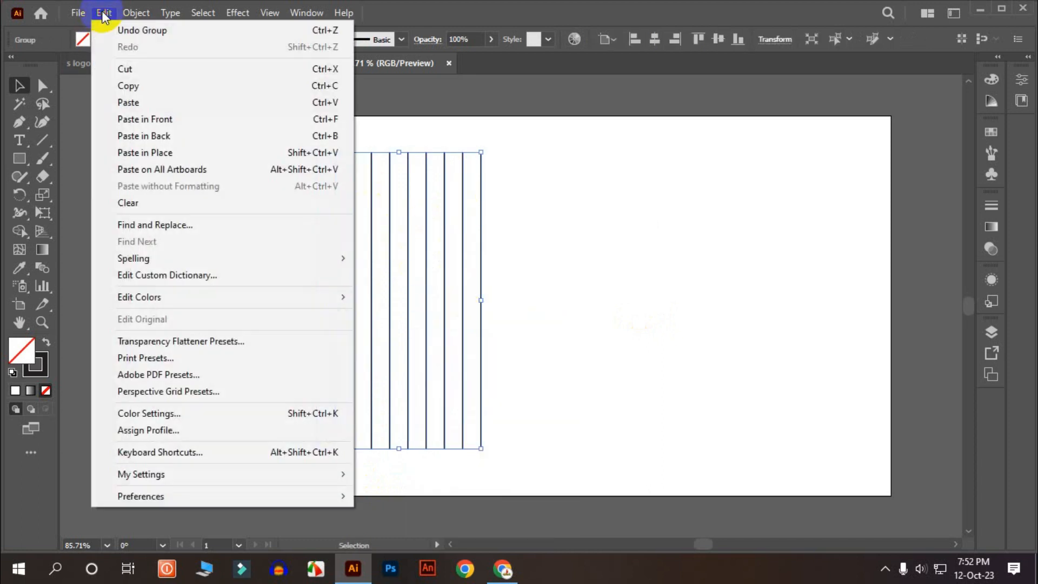
pyautogui.click(135, 85)
pyautogui.click(103, 12)
pyautogui.click(163, 152)
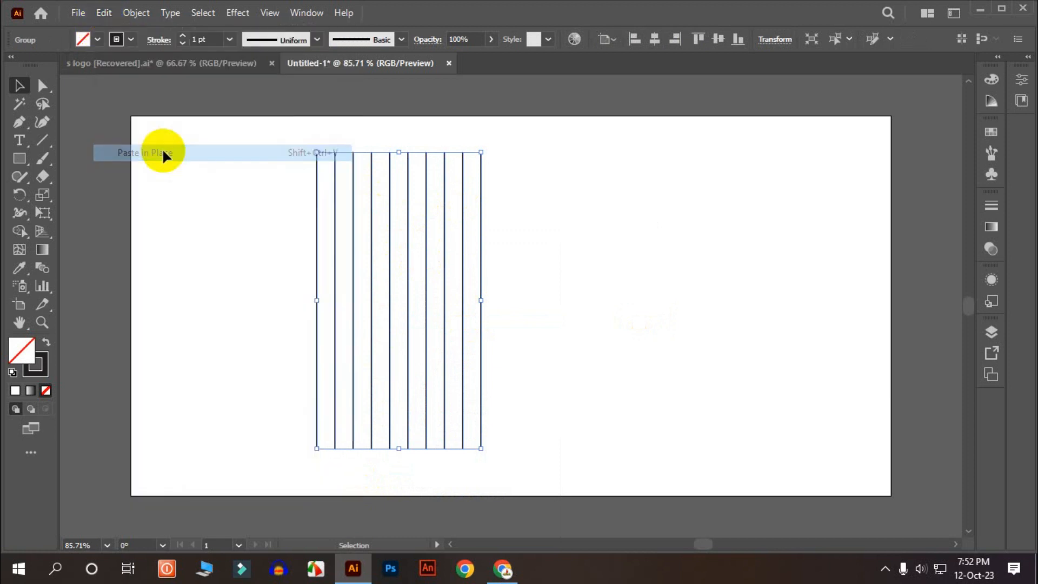
pyautogui.moveTo(488, 150); pyautogui.dragTo(569, 297)
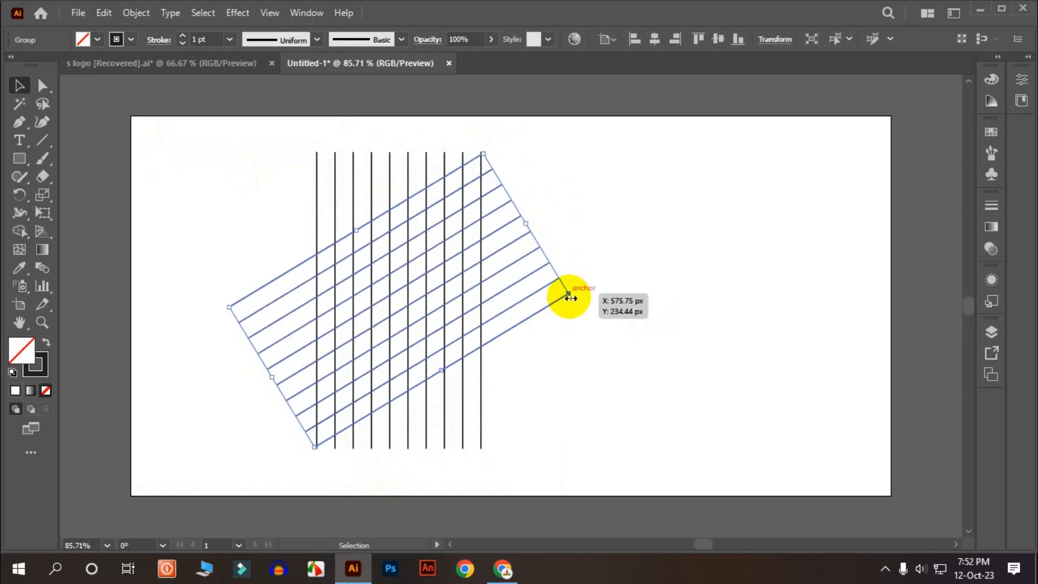
# Reflect a copy of the rotated line group across the vertical axis to complete the isometric grid.
pyautogui.rightClick(520, 250)
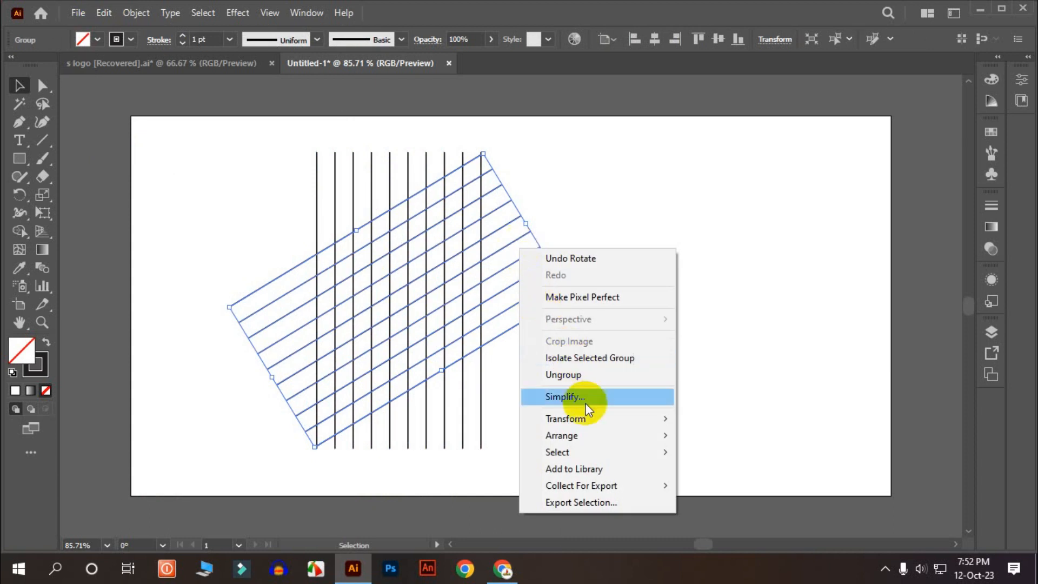
pyautogui.moveTo(626, 422)
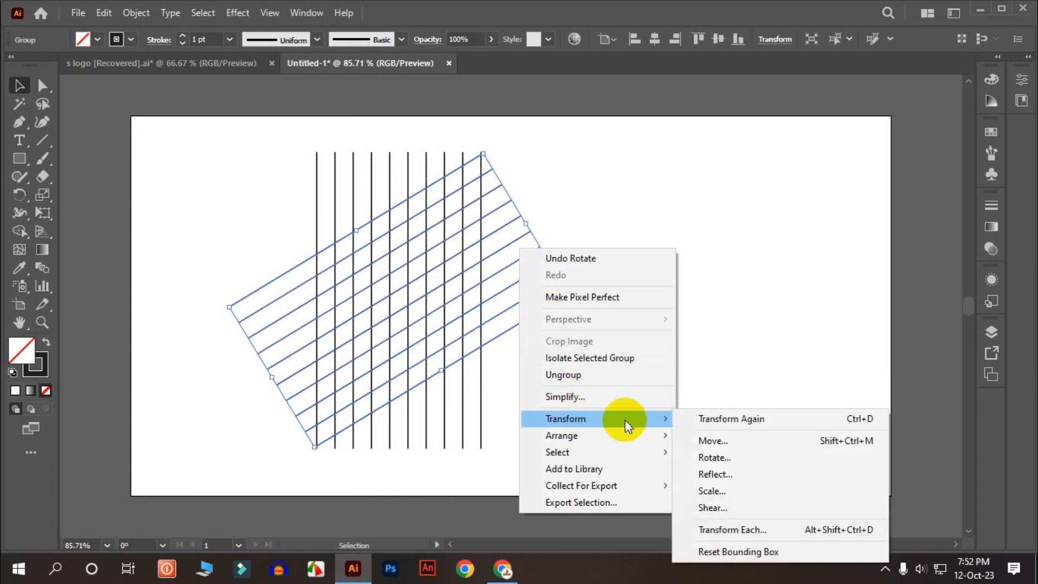
pyautogui.click(721, 474)
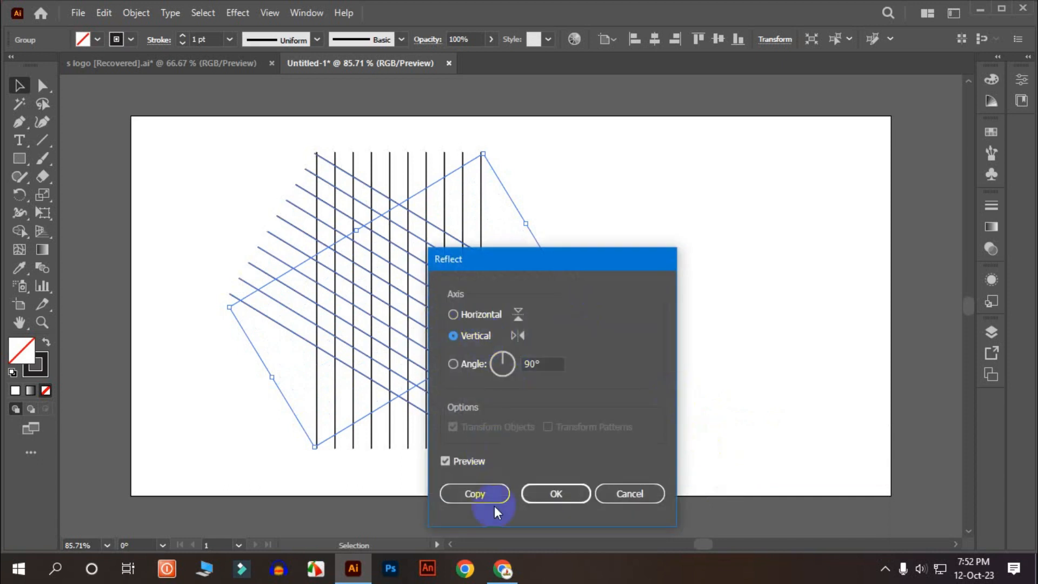
pyautogui.click(476, 493)
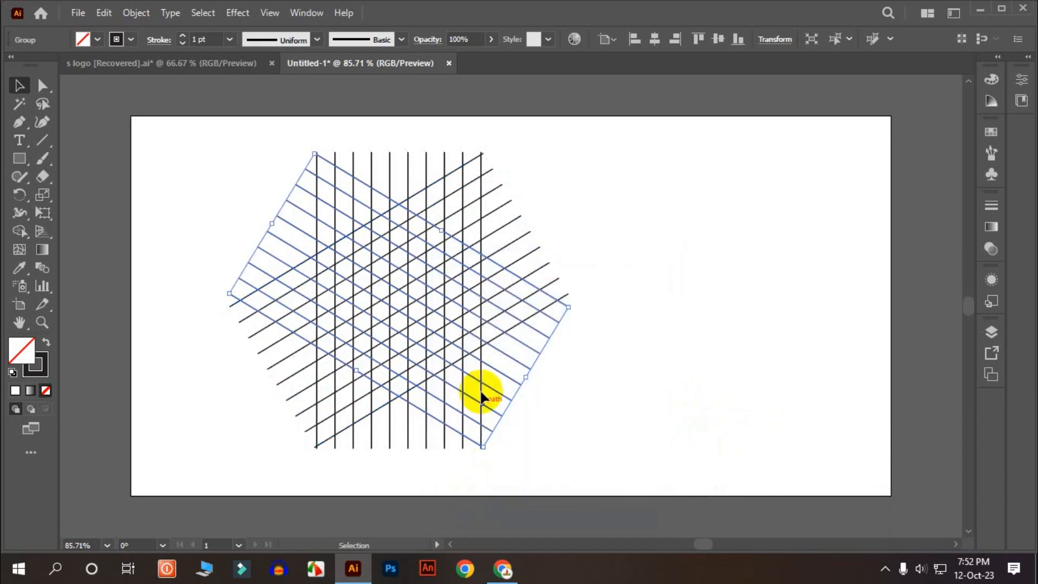
pyautogui.click(642, 294)
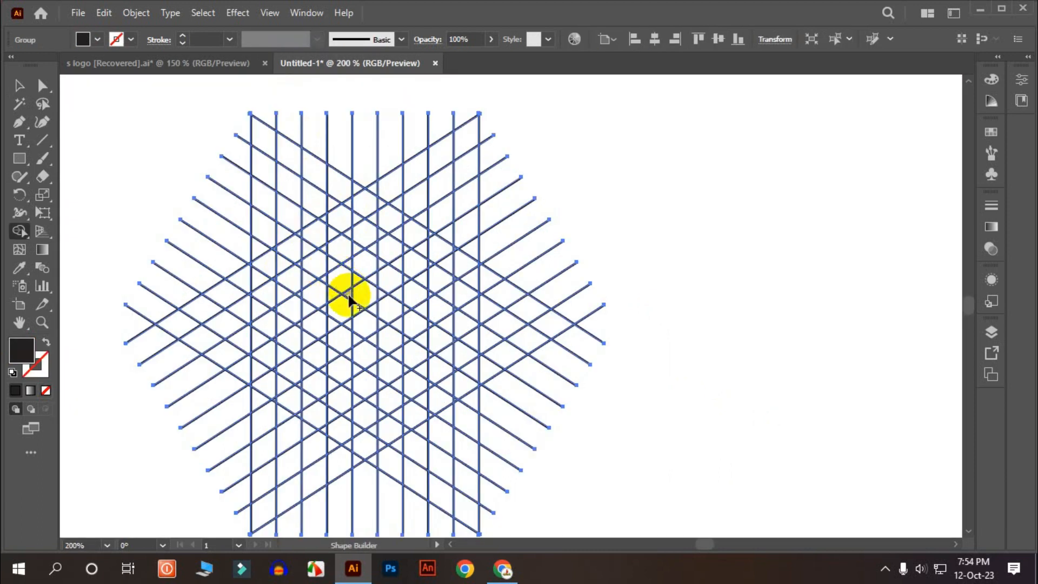
# Merge grid cells with the Shape Builder into the black lower half of the S, a diamond with a hooked arm at its centre.
pyautogui.moveTo(354, 294); pyautogui.dragTo(393, 308)
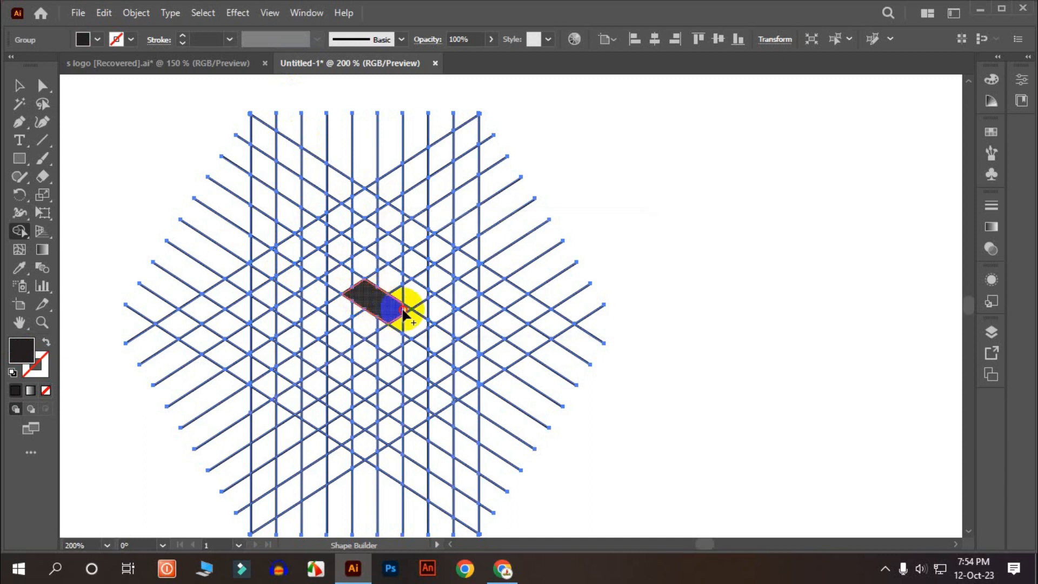
pyautogui.moveTo(405, 316)
pyautogui.mouseDown()
pyautogui.moveTo(390, 341)
pyautogui.moveTo(430, 328)
pyautogui.moveTo(391, 339)
pyautogui.mouseUp()
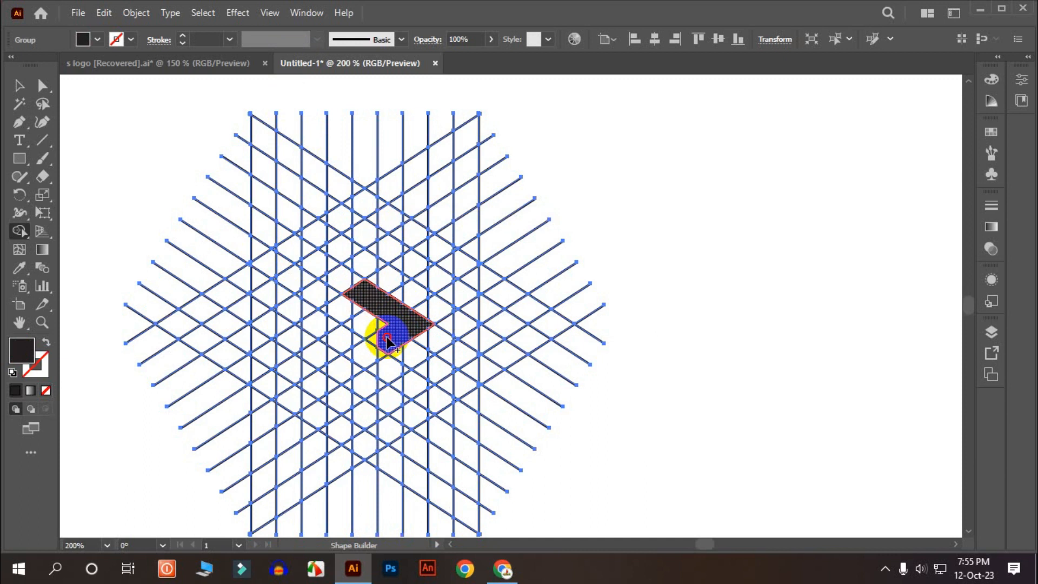
pyautogui.moveTo(386, 340)
pyautogui.mouseDown()
pyautogui.moveTo(347, 351)
pyautogui.moveTo(315, 326)
pyautogui.moveTo(294, 338)
pyautogui.moveTo(309, 329)
pyautogui.moveTo(312, 350)
pyautogui.moveTo(340, 364)
pyautogui.moveTo(288, 344)
pyautogui.moveTo(302, 363)
pyautogui.mouseUp()
pyautogui.moveTo(329, 330)
pyautogui.mouseDown()
pyautogui.moveTo(358, 348)
pyautogui.moveTo(346, 358)
pyautogui.moveTo(369, 382)
pyautogui.moveTo(320, 358)
pyautogui.moveTo(357, 386)
pyautogui.moveTo(394, 362)
pyautogui.moveTo(374, 360)
pyautogui.moveTo(408, 346)
pyautogui.moveTo(378, 388)
pyautogui.moveTo(401, 372)
pyautogui.moveTo(424, 336)
pyautogui.moveTo(415, 348)
pyautogui.moveTo(452, 342)
pyautogui.moveTo(426, 354)
pyautogui.moveTo(394, 333)
pyautogui.moveTo(425, 337)
pyautogui.moveTo(421, 384)
pyautogui.moveTo(489, 345)
pyautogui.moveTo(515, 345)
pyautogui.moveTo(479, 343)
pyautogui.mouseUp()
pyautogui.scroll(3, 425, 336)
pyautogui.scroll(-1, 479, 343)
pyautogui.scroll(-2, 479, 343)
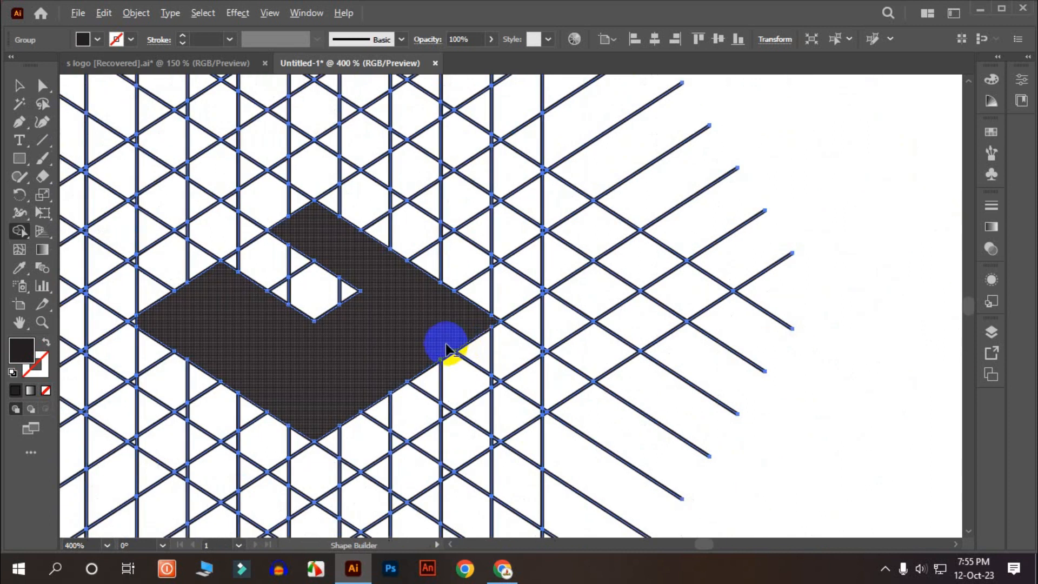
pyautogui.moveTo(164, 328); pyautogui.dragTo(135, 326)
pyautogui.scroll(-1, 262, 338)
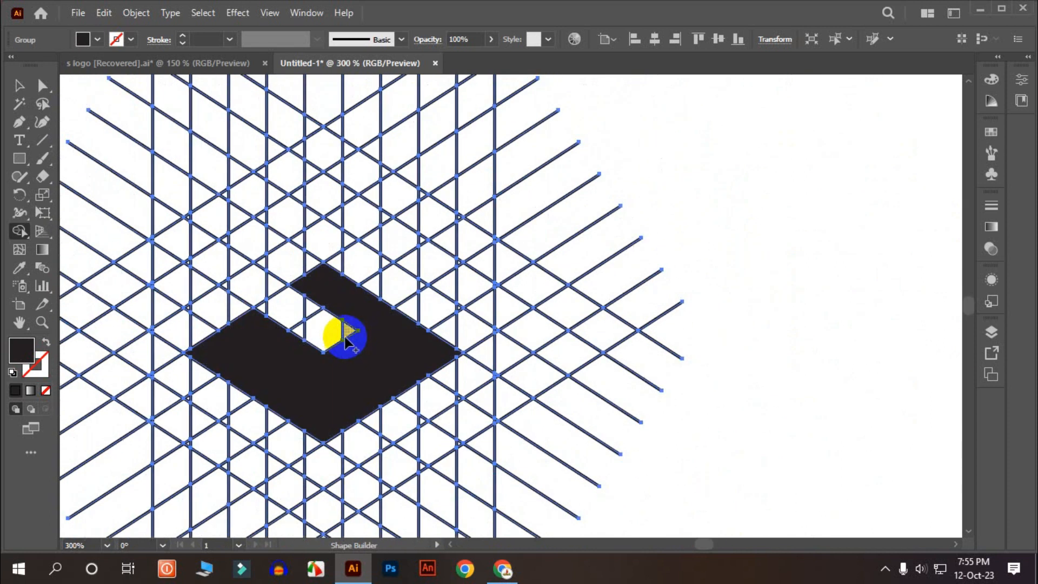
# Merge grid cells into the upper S outline, a diagonal band running from the centre up around the peak to the far corner.
pyautogui.moveTo(347, 331)
pyautogui.mouseDown()
pyautogui.moveTo(259, 290)
pyautogui.moveTo(272, 308)
pyautogui.moveTo(262, 289)
pyautogui.moveTo(242, 300)
pyautogui.moveTo(186, 278)
pyautogui.moveTo(217, 288)
pyautogui.moveTo(229, 307)
pyautogui.moveTo(238, 292)
pyautogui.mouseUp()
pyautogui.scroll(1, 262, 289)
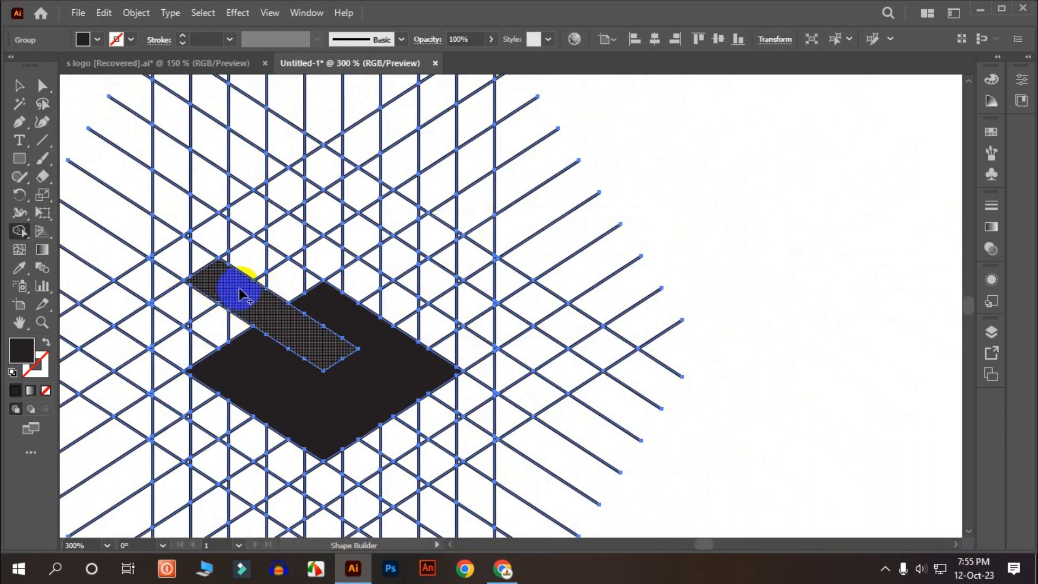
pyautogui.click(212, 268)
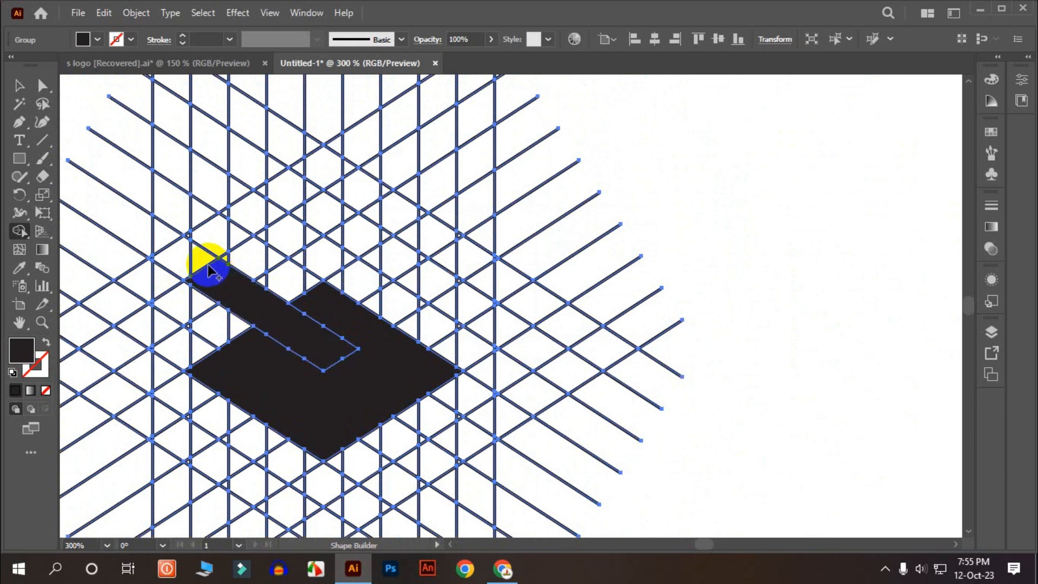
pyautogui.moveTo(216, 273)
pyautogui.mouseDown()
pyautogui.moveTo(336, 221)
pyautogui.moveTo(316, 216)
pyautogui.moveTo(262, 236)
pyautogui.moveTo(333, 215)
pyautogui.moveTo(433, 280)
pyautogui.mouseUp()
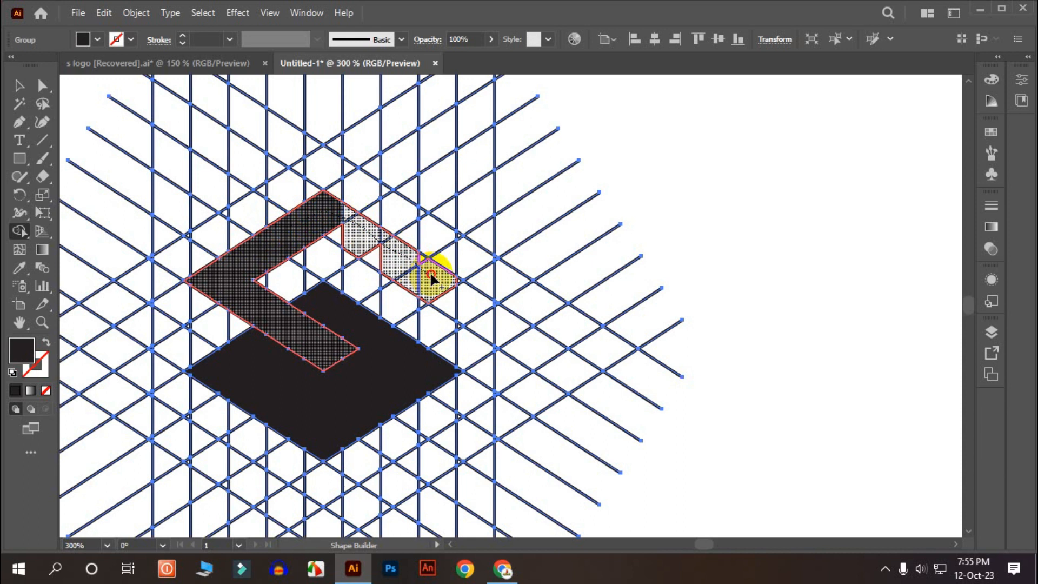
pyautogui.moveTo(431, 276); pyautogui.dragTo(431, 276)
pyautogui.moveTo(385, 242)
pyautogui.mouseDown()
pyautogui.moveTo(325, 218)
pyautogui.moveTo(371, 255)
pyautogui.moveTo(412, 257)
pyautogui.mouseUp()
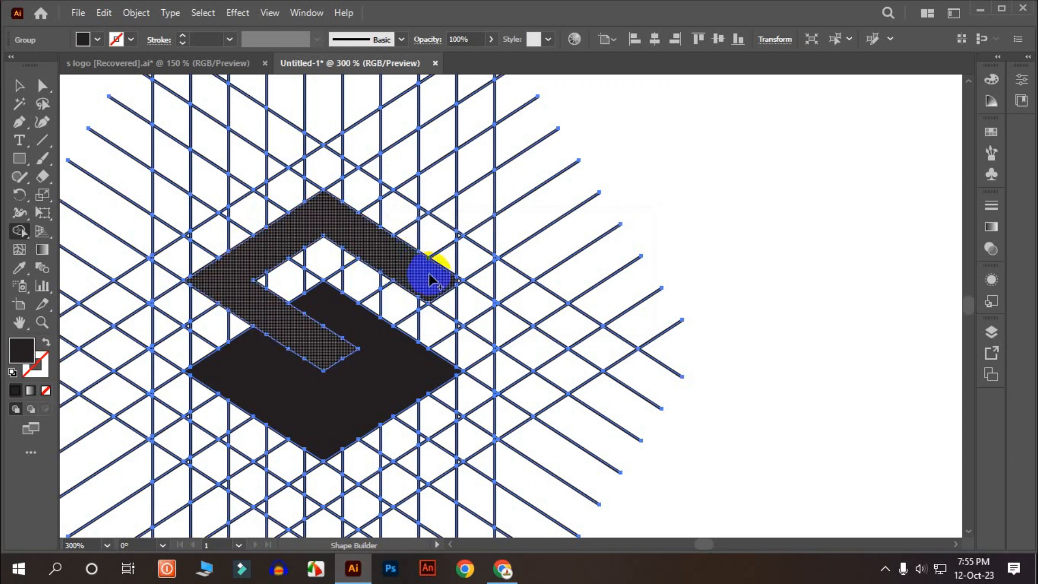
# Fill the cells inside the upper outline and merge them with it into one solid upper half of the S.
pyautogui.moveTo(446, 286)
pyautogui.mouseDown()
pyautogui.moveTo(401, 310)
pyautogui.moveTo(329, 258)
pyautogui.mouseUp()
pyautogui.moveTo(394, 282)
pyautogui.mouseDown()
pyautogui.moveTo(248, 278)
pyautogui.moveTo(323, 265)
pyautogui.moveTo(292, 282)
pyautogui.mouseUp()
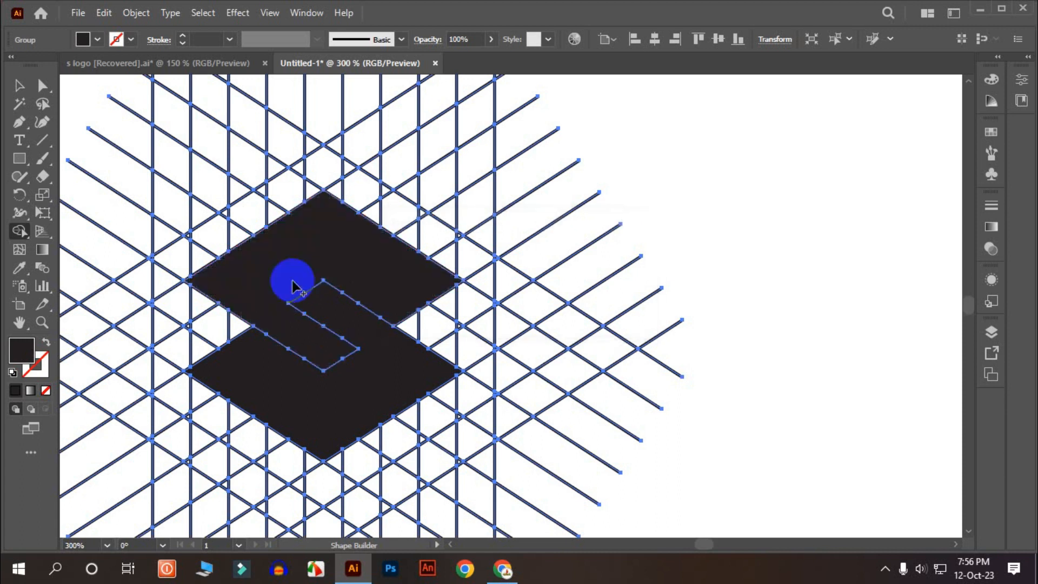
pyautogui.moveTo(335, 252)
pyautogui.mouseDown()
pyautogui.moveTo(299, 237)
pyautogui.moveTo(443, 293)
pyautogui.moveTo(404, 271)
pyautogui.mouseUp()
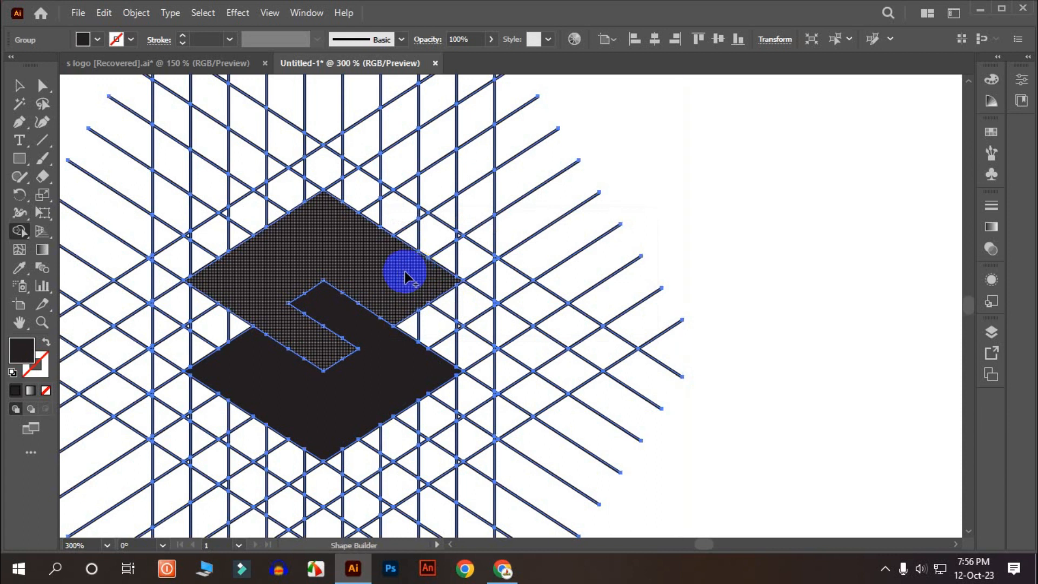
pyautogui.scroll(-1, 414, 278)
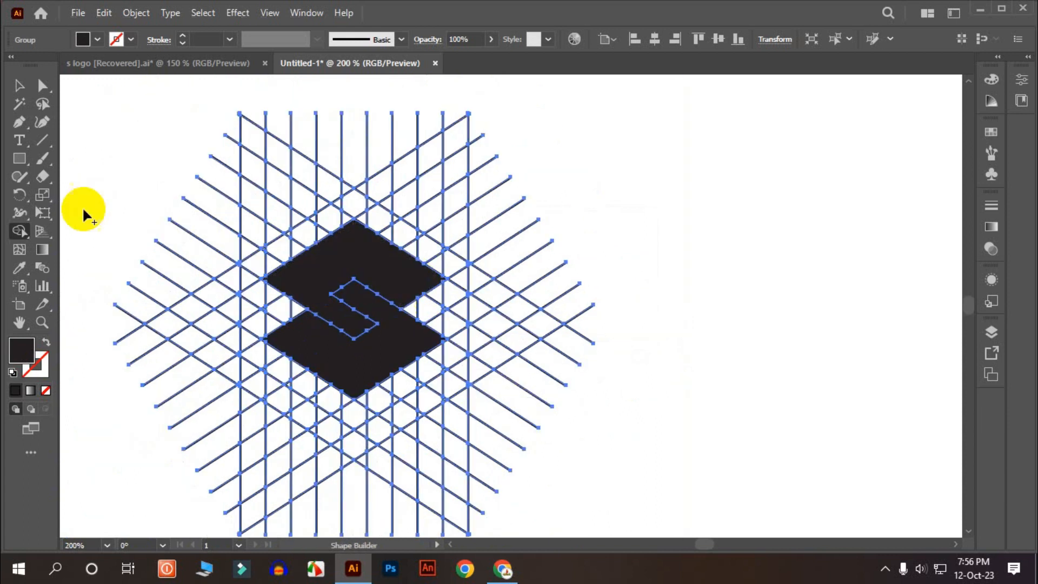
# Ungroup the grid and merged shapes down to separate paths.
pyautogui.click(23, 86)
pyautogui.rightClick(275, 234)
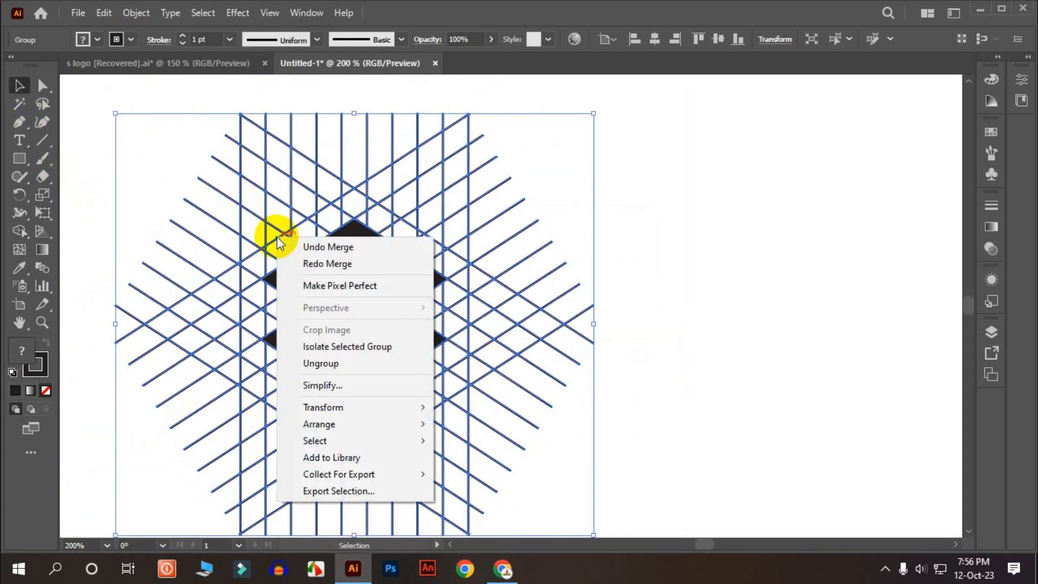
pyautogui.click(339, 358)
pyautogui.click(614, 354)
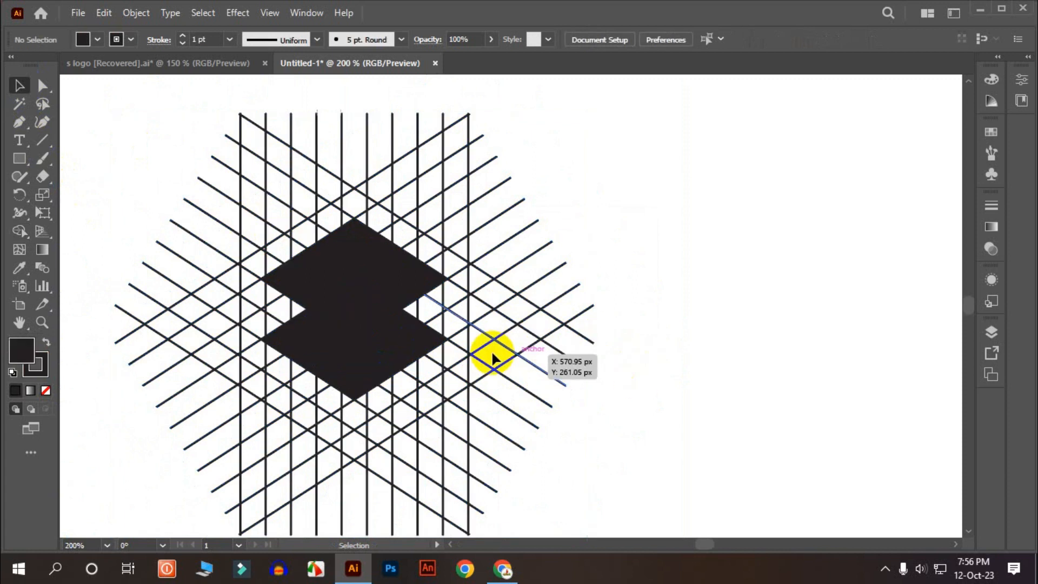
pyautogui.click(389, 319)
pyautogui.rightClick(384, 292)
pyautogui.click(441, 403)
pyautogui.click(637, 362)
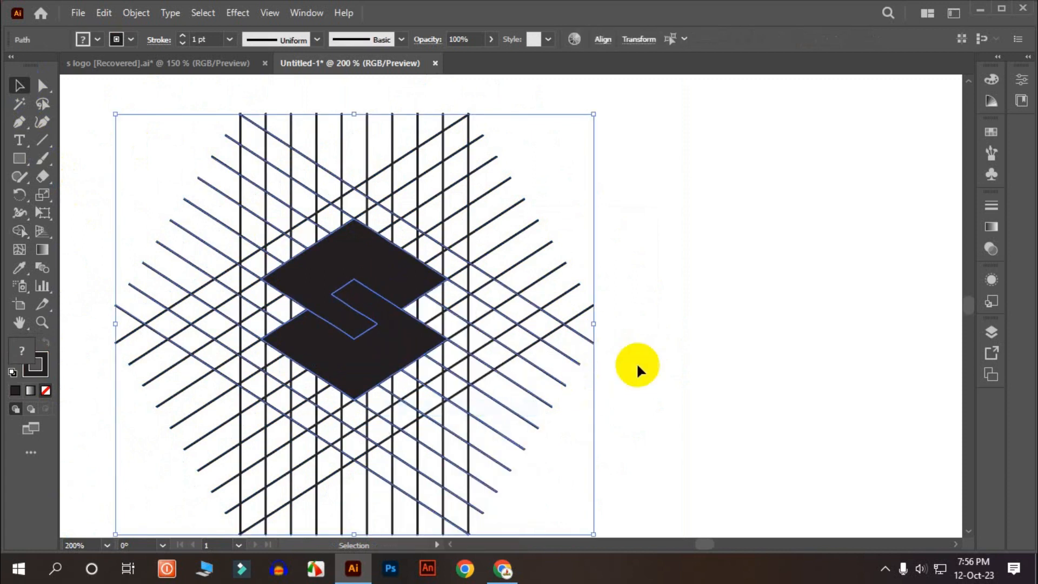
# Move both black S halves together off the grid to the empty area on its right.
pyautogui.click(423, 340)
pyautogui.keyDown('shift'); pyautogui.click(375, 265); pyautogui.keyUp('shift')
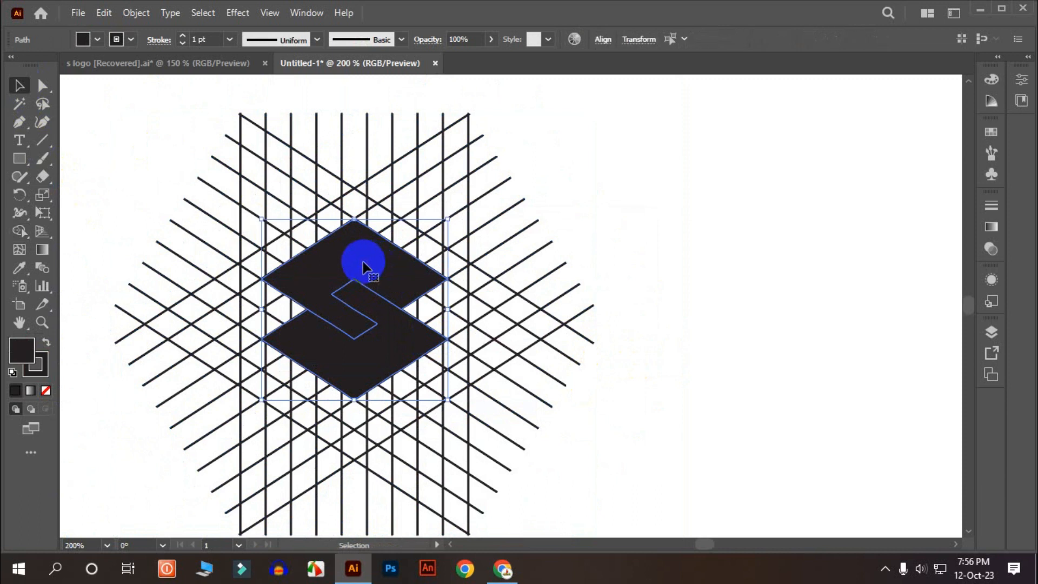
pyautogui.scroll(-1, 346, 265)
pyautogui.moveTo(339, 253); pyautogui.dragTo(673, 252)
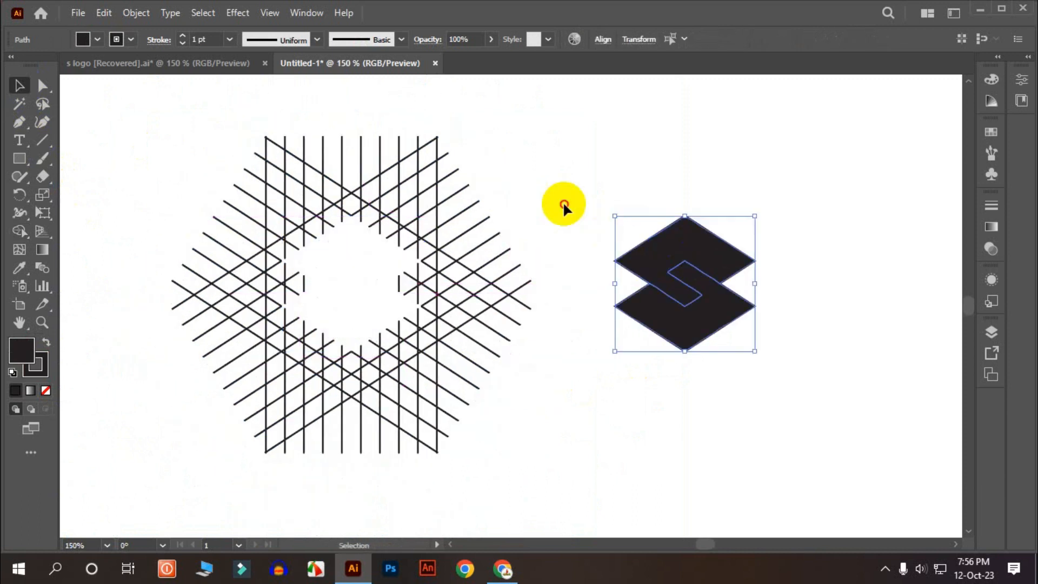
pyautogui.click(563, 204)
# Delete the leftover grid lines and move both S halves to where the grid was.
pyautogui.moveTo(199, 130); pyautogui.dragTo(503, 463)
pyautogui.press('Delete')
pyautogui.moveTo(734, 420); pyautogui.dragTo(578, 194)
pyautogui.moveTo(684, 235); pyautogui.dragTo(376, 211)
# Remove the stroke from both S halves, keeping the black fill.
pyautogui.click(21, 355)
pyautogui.click(43, 371)
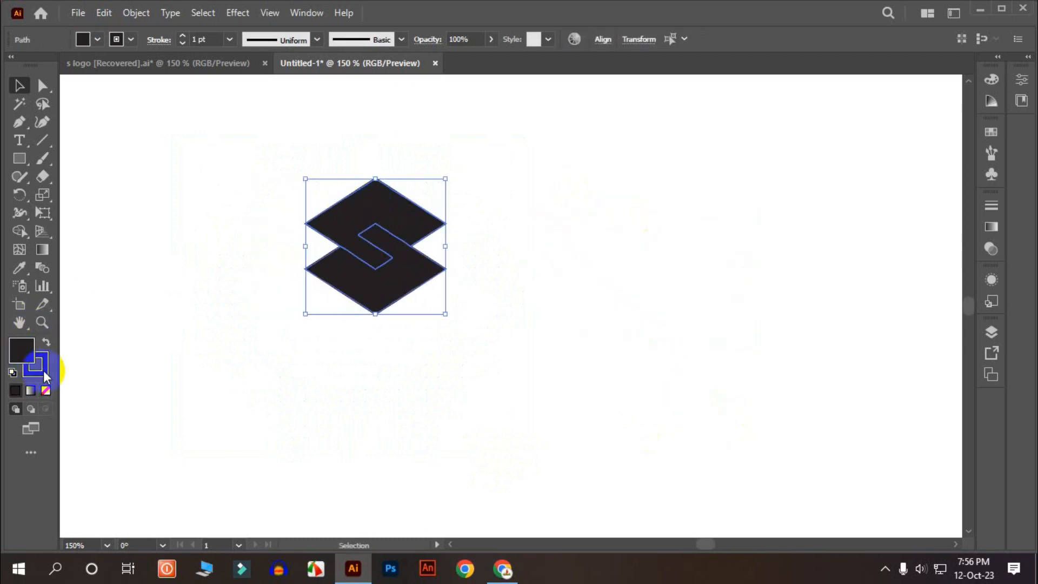
pyautogui.click(45, 390)
pyautogui.click(19, 354)
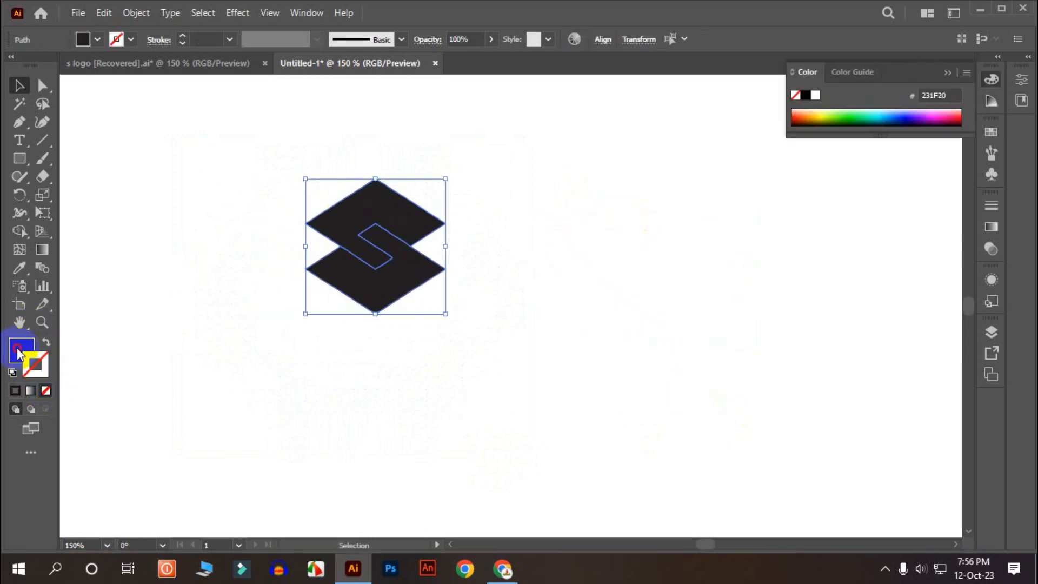
# Offset both S halves inward with mitered joins and move the inset copies to the right of the originals.
pyautogui.click(351, 378)
pyautogui.scroll(1, 411, 381)
pyautogui.moveTo(424, 379); pyautogui.dragTo(314, 183)
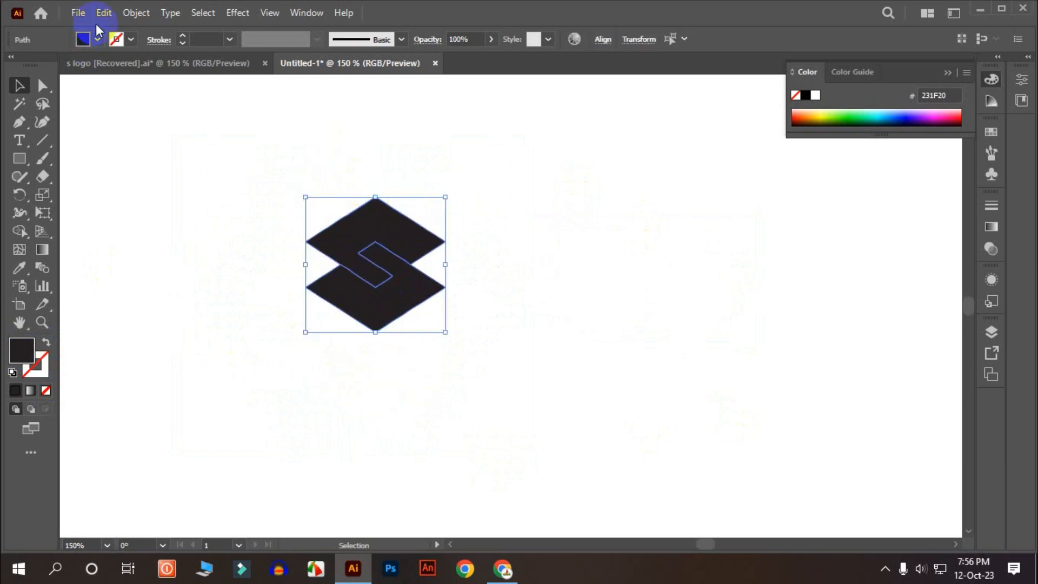
pyautogui.click(130, 13)
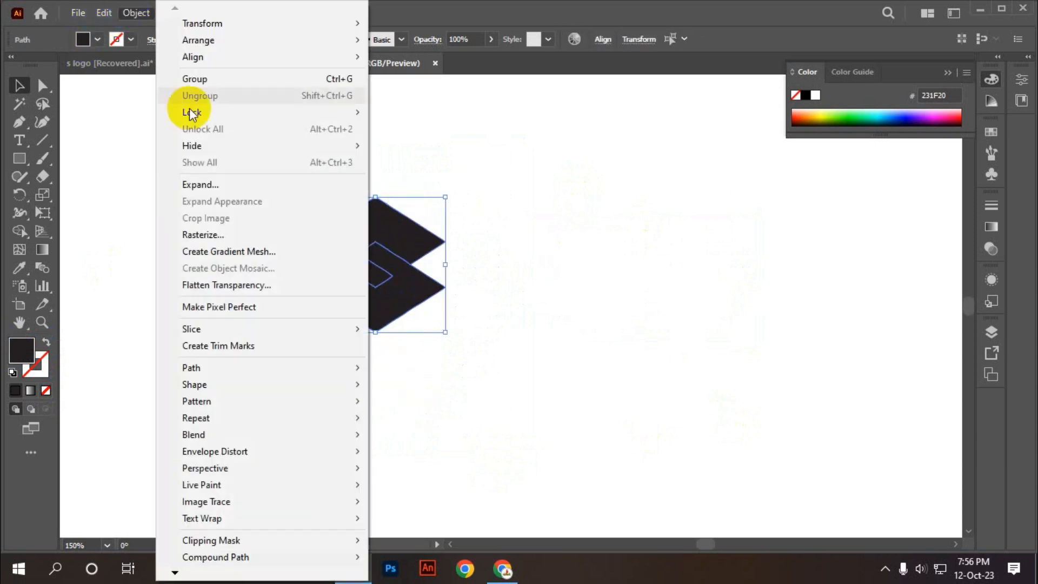
pyautogui.moveTo(205, 369)
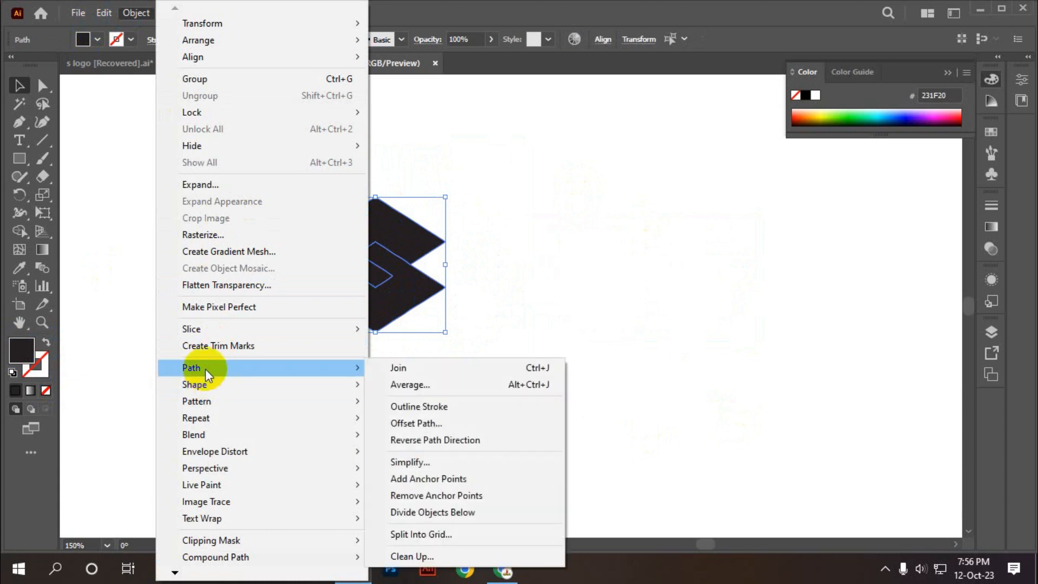
pyautogui.click(415, 425)
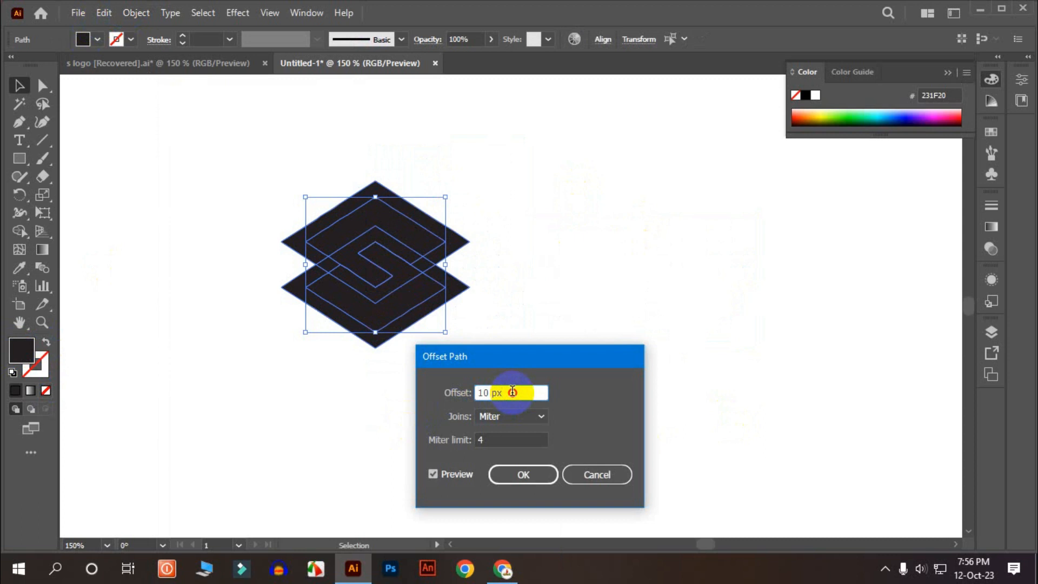
pyautogui.moveTo(513, 392); pyautogui.dragTo(473, 388)
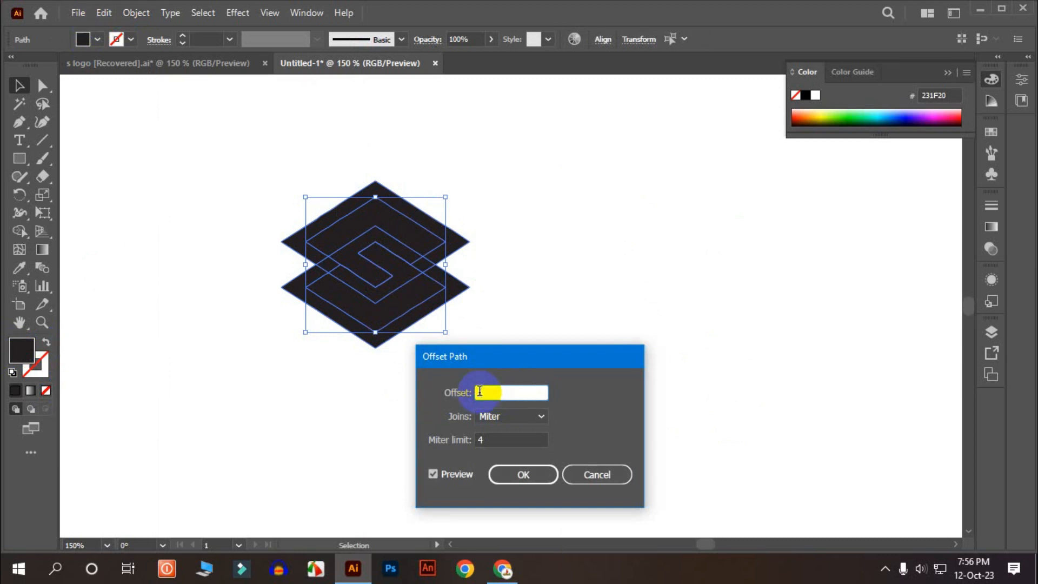
pyautogui.click(519, 473)
pyautogui.moveTo(387, 234); pyautogui.dragTo(579, 255)
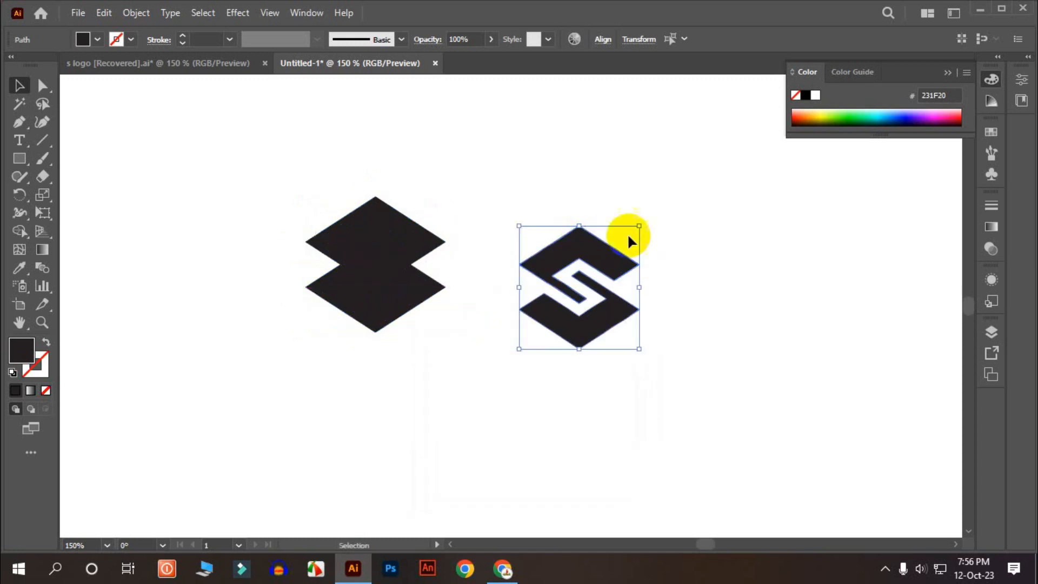
# Offset both halves of the original S inward again with mitered joins and move the inset copy to the right of the first one.
pyautogui.click(347, 197)
pyautogui.moveTo(282, 169); pyautogui.dragTo(464, 314)
pyautogui.click(133, 13)
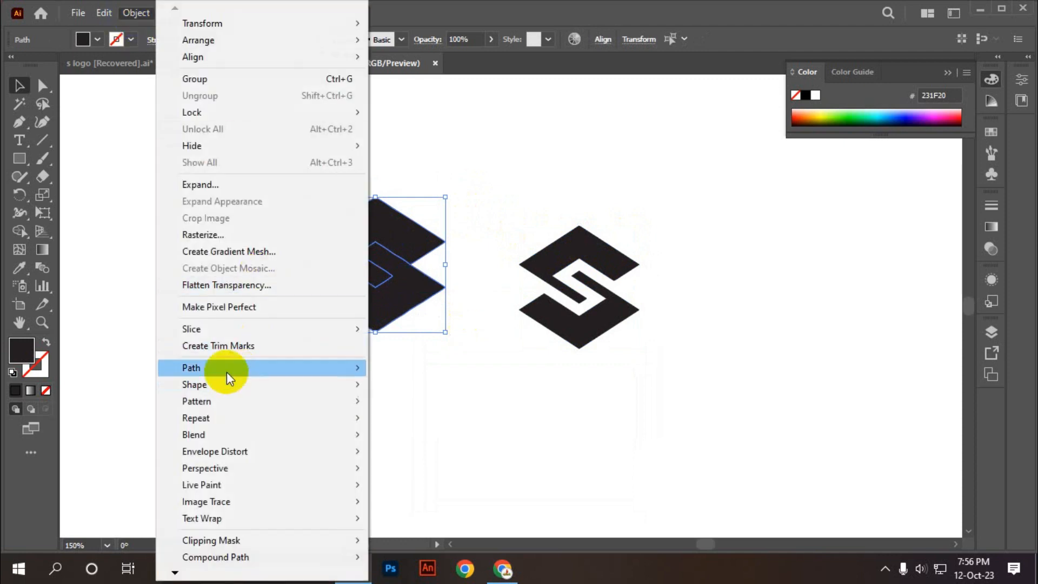
pyautogui.moveTo(226, 371)
pyautogui.click(429, 423)
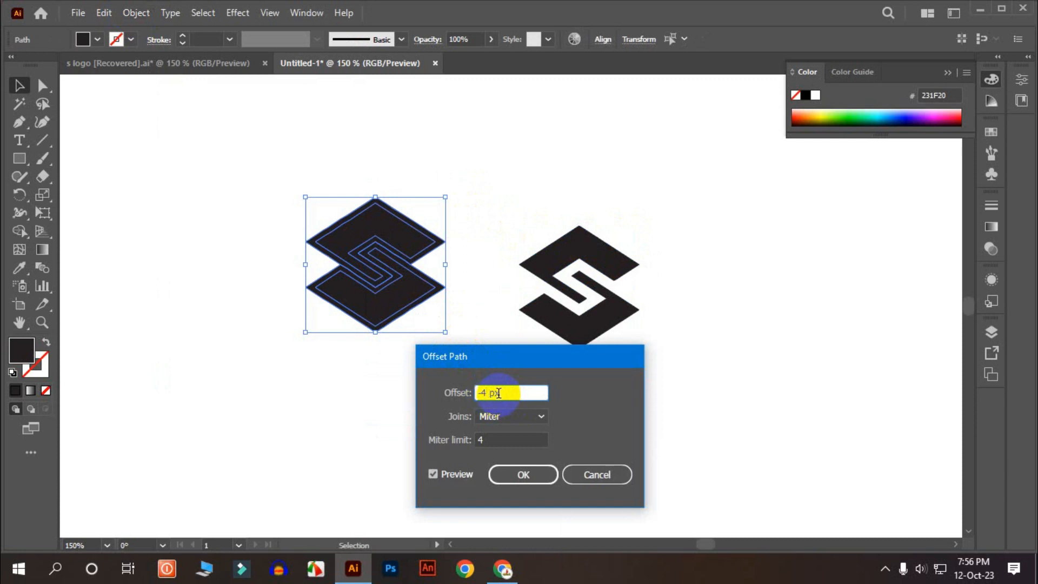
pyautogui.write('0.5')
pyautogui.click(519, 474)
pyautogui.moveTo(424, 273); pyautogui.dragTo(760, 272)
pyautogui.click(716, 406)
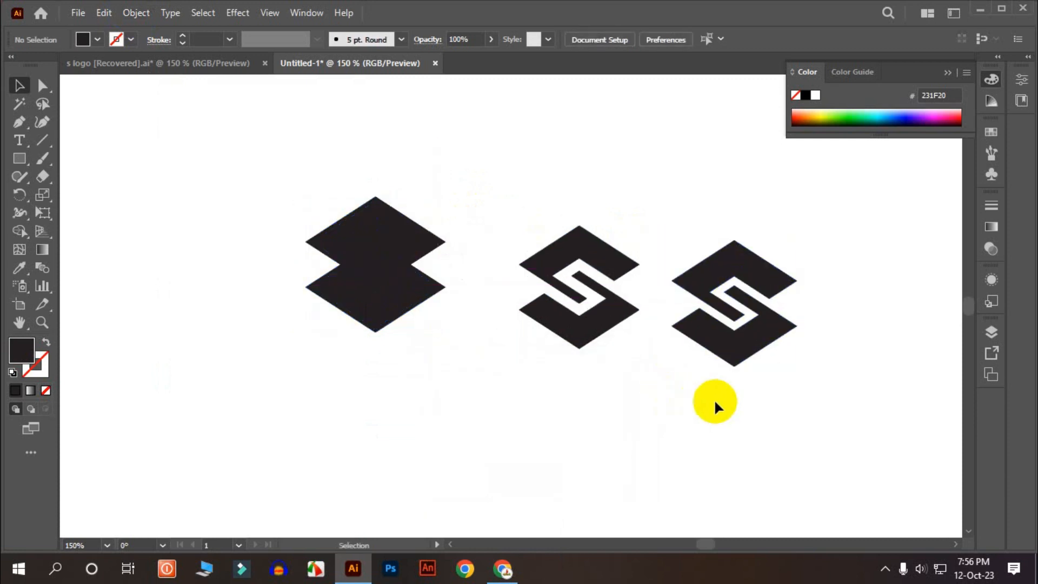
# Move the newest inset S away from the other versions to the center of the artboard.
pyautogui.hotkey('ctrl', '-')
pyautogui.hotkey('ctrl', '-')
pyautogui.click(556, 274)
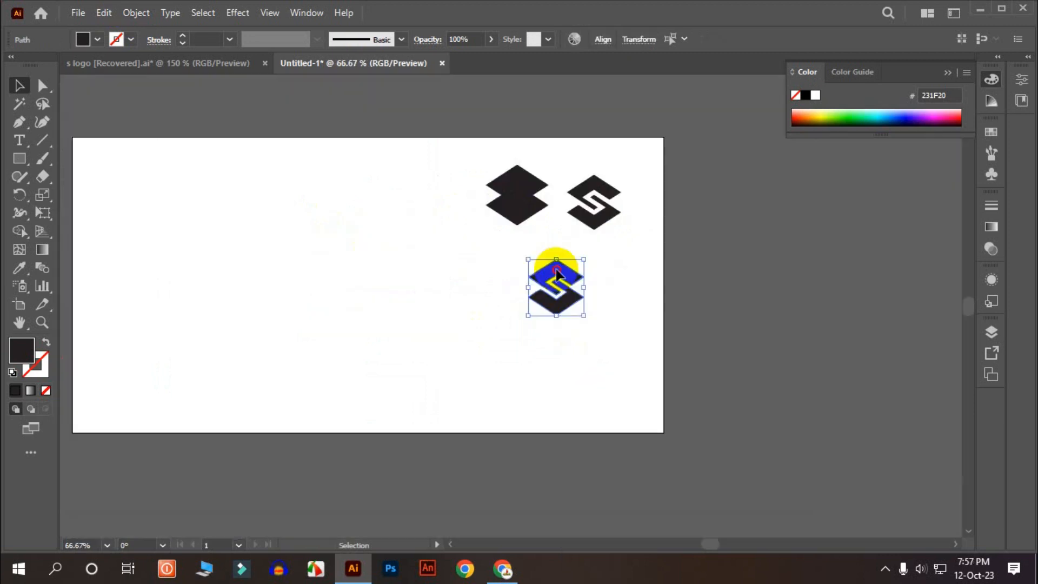
pyautogui.moveTo(556, 274); pyautogui.dragTo(368, 282)
pyautogui.hotkey('ctrl', '+')
pyautogui.hotkey('ctrl', '+')
pyautogui.hotkey('ctrl', '+')
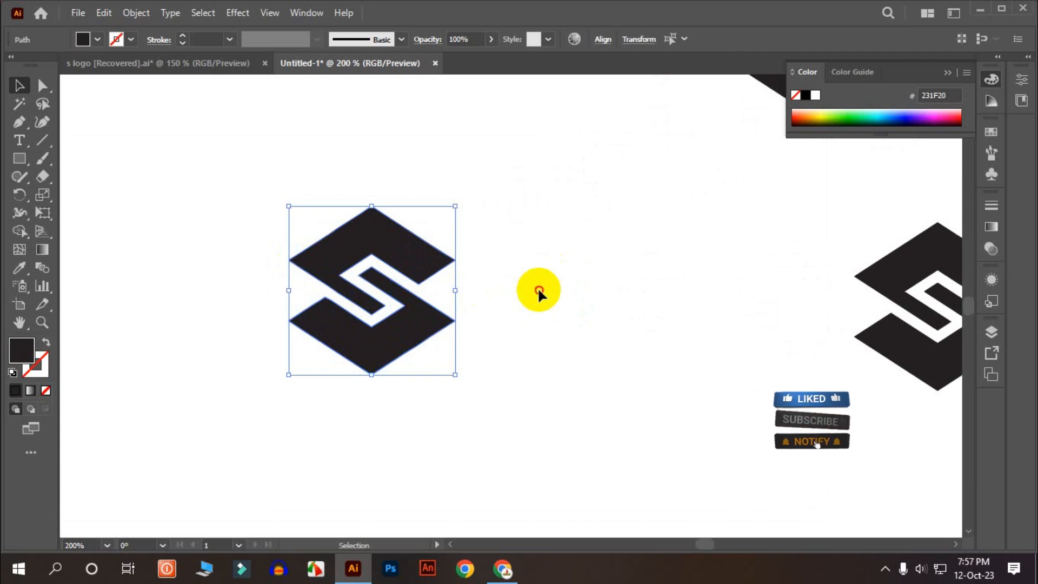
# Delete the surplus anchor points along the straight edges of the lower S half, keeping only its corner points.
pyautogui.click(538, 290)
pyautogui.hotkey('ctrl', '+')
pyautogui.moveTo(565, 427); pyautogui.dragTo(301, 174)
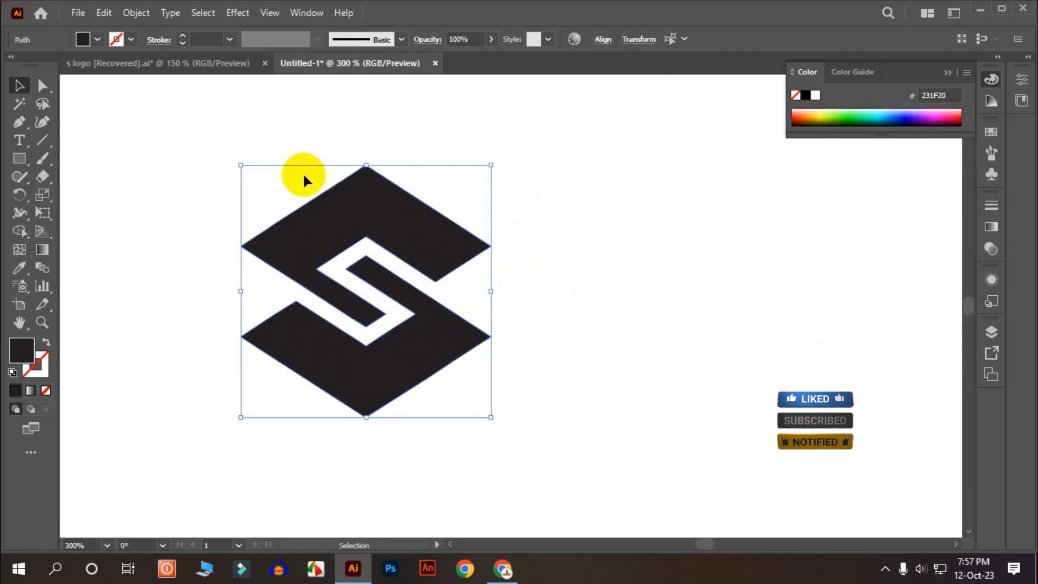
pyautogui.moveTo(20, 122); pyautogui.dragTo(108, 161)
pyautogui.click(371, 284)
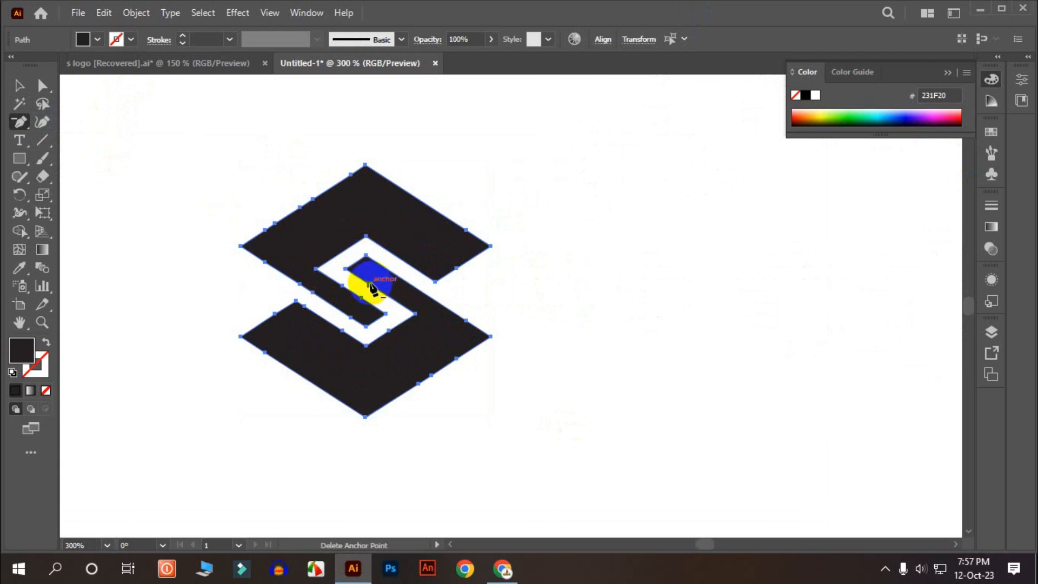
pyautogui.click(399, 319)
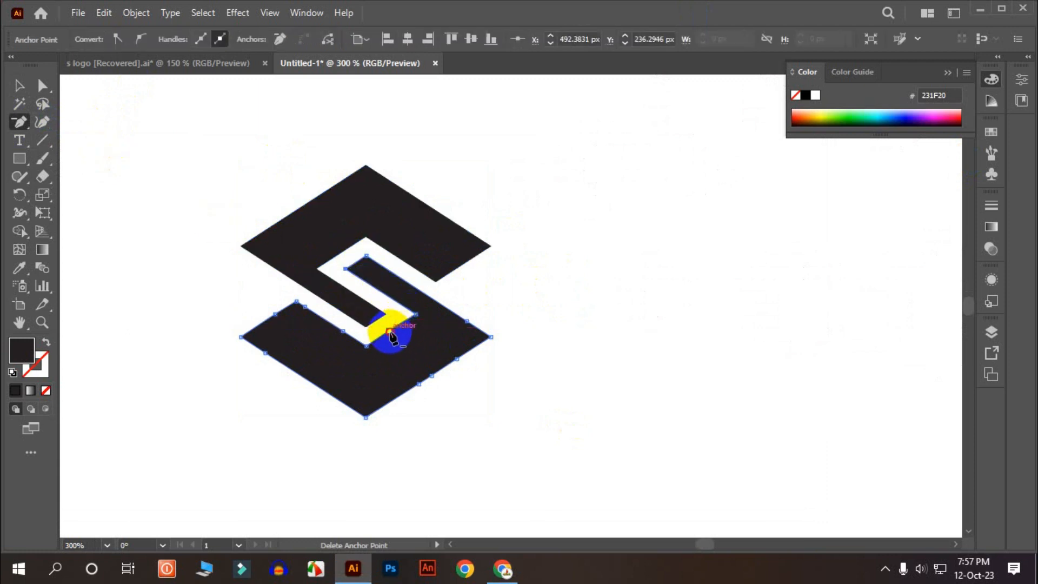
pyautogui.click(340, 343)
pyautogui.click(343, 330)
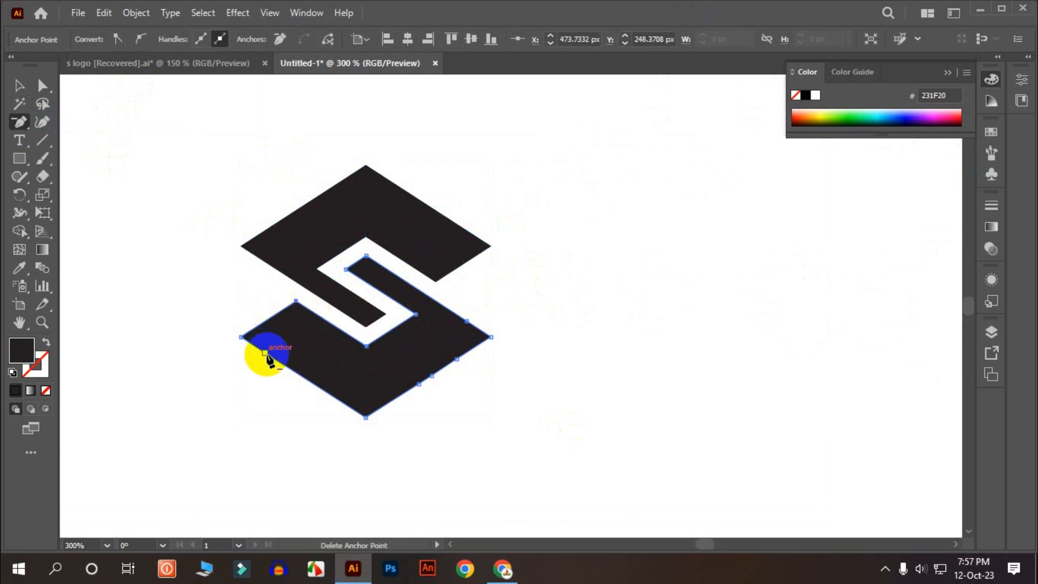
pyautogui.click(419, 384)
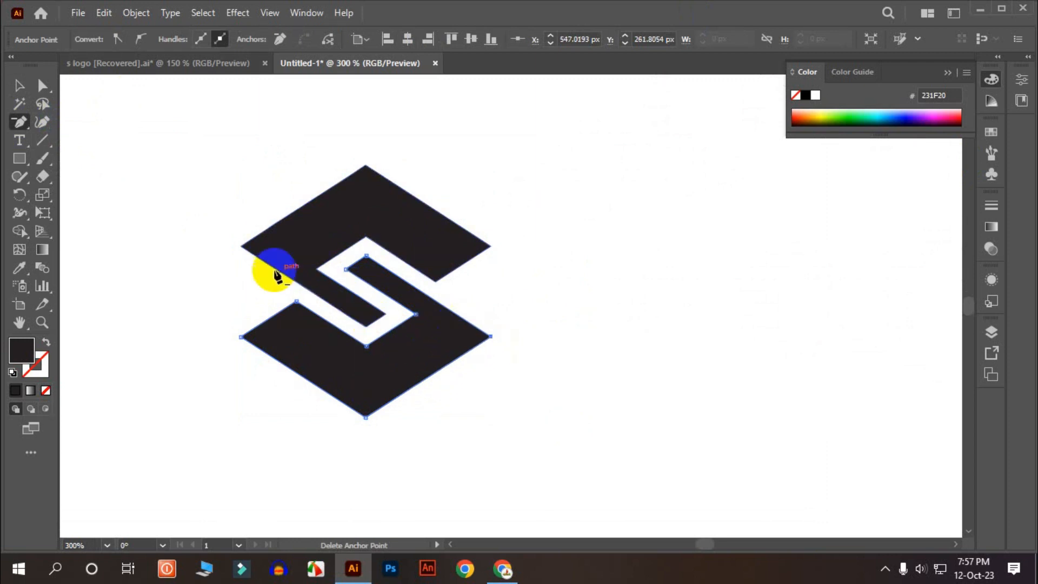
# Delete the surplus anchor points along the straight edges of the upper S half, keeping only its corner points.
pyautogui.click(31, 86)
pyautogui.click(347, 209)
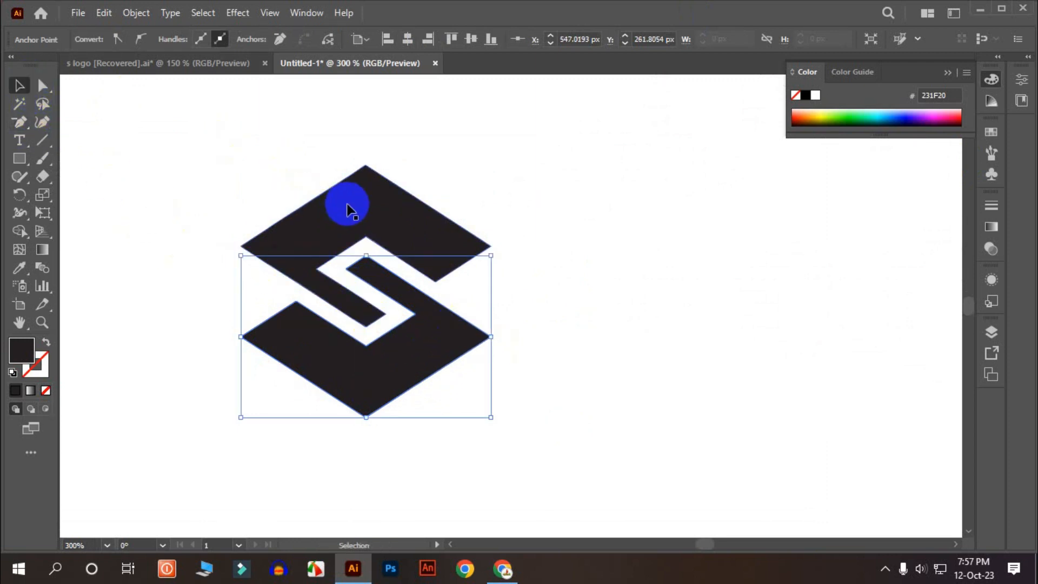
pyautogui.click(27, 124)
pyautogui.click(301, 209)
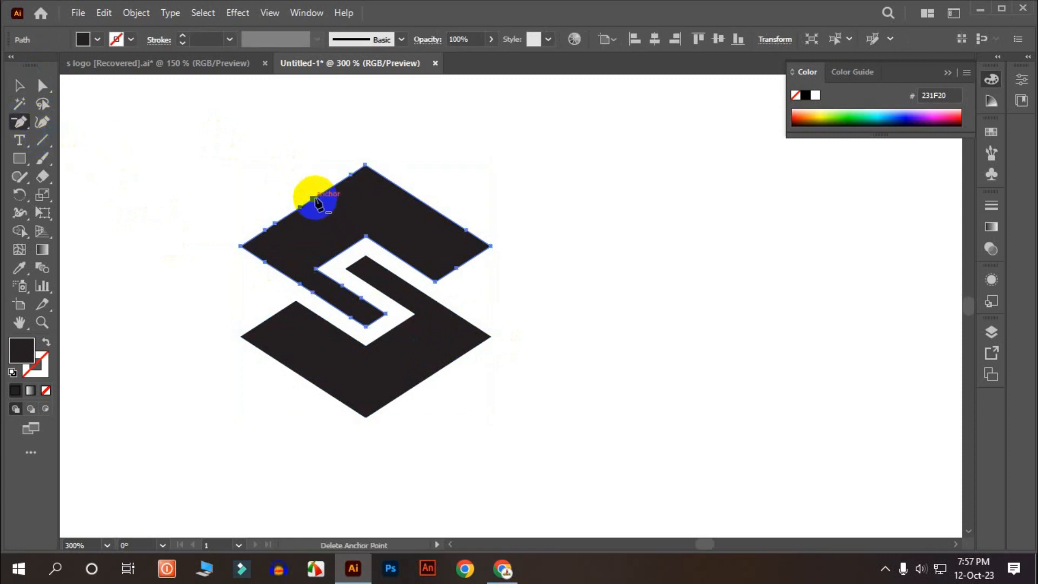
pyautogui.click(276, 225)
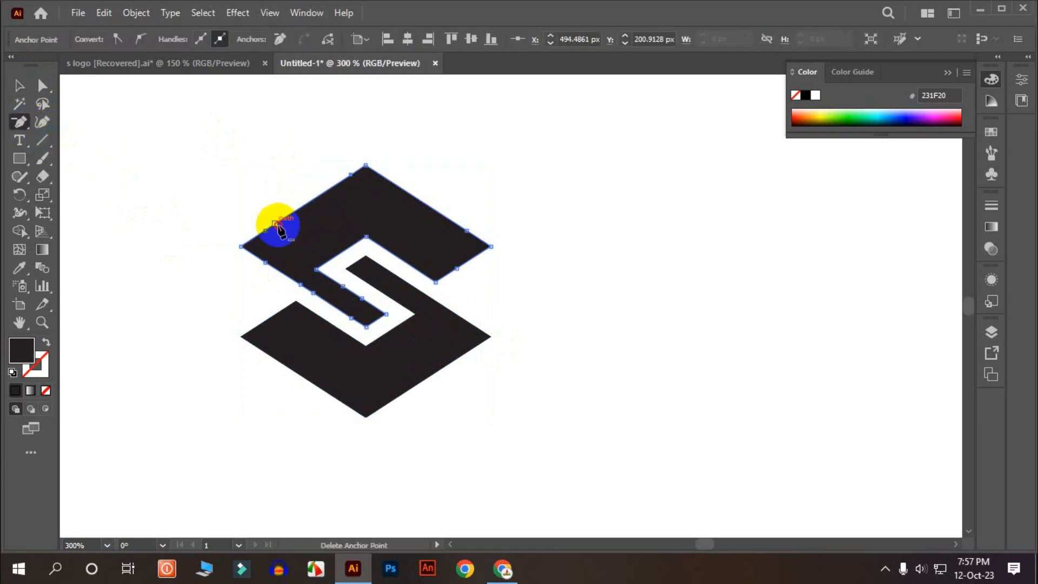
pyautogui.click(351, 174)
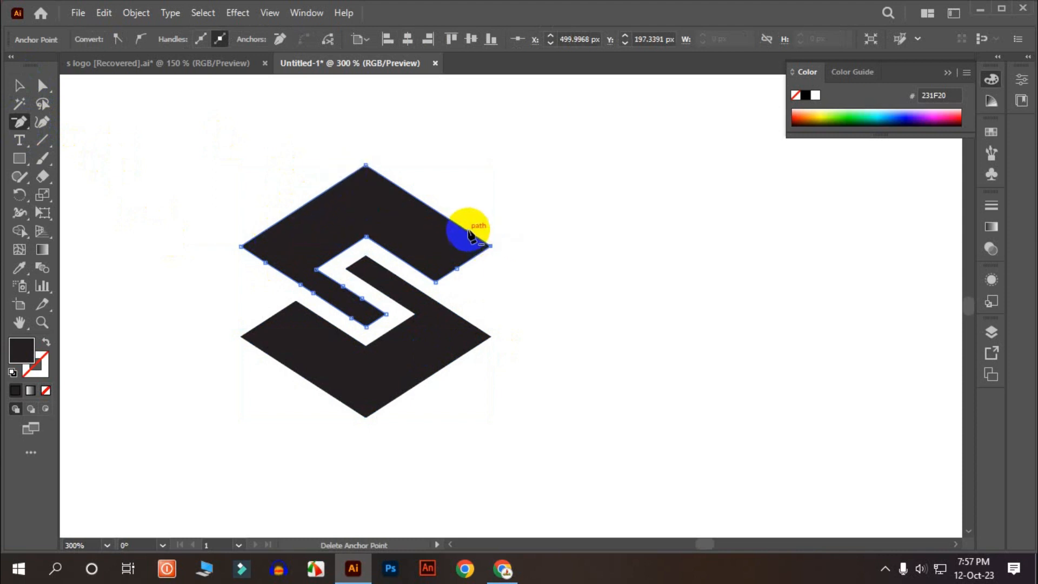
pyautogui.click(457, 269)
pyautogui.click(313, 286)
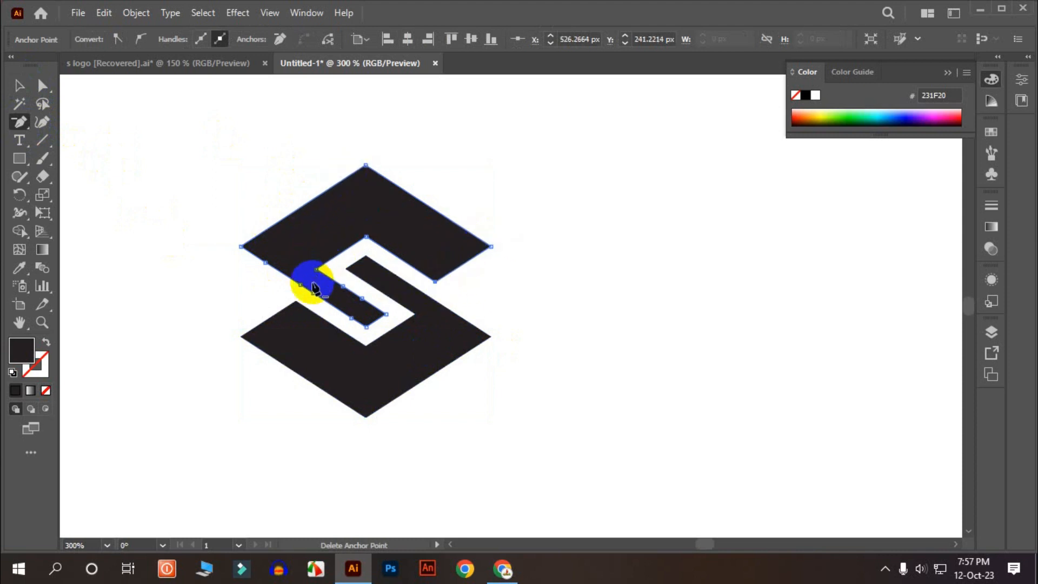
pyautogui.click(300, 284)
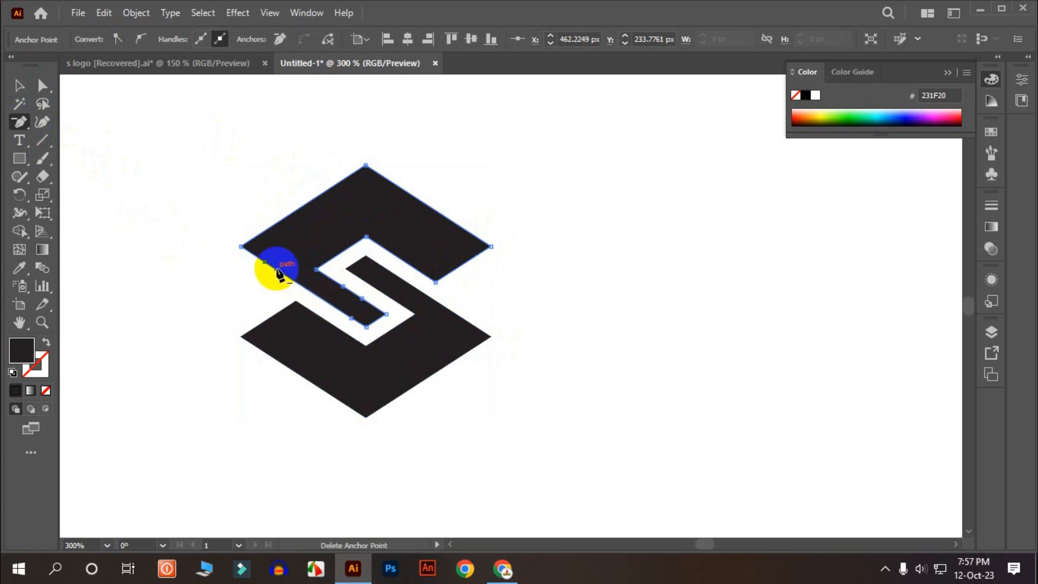
pyautogui.click(265, 263)
pyautogui.click(358, 323)
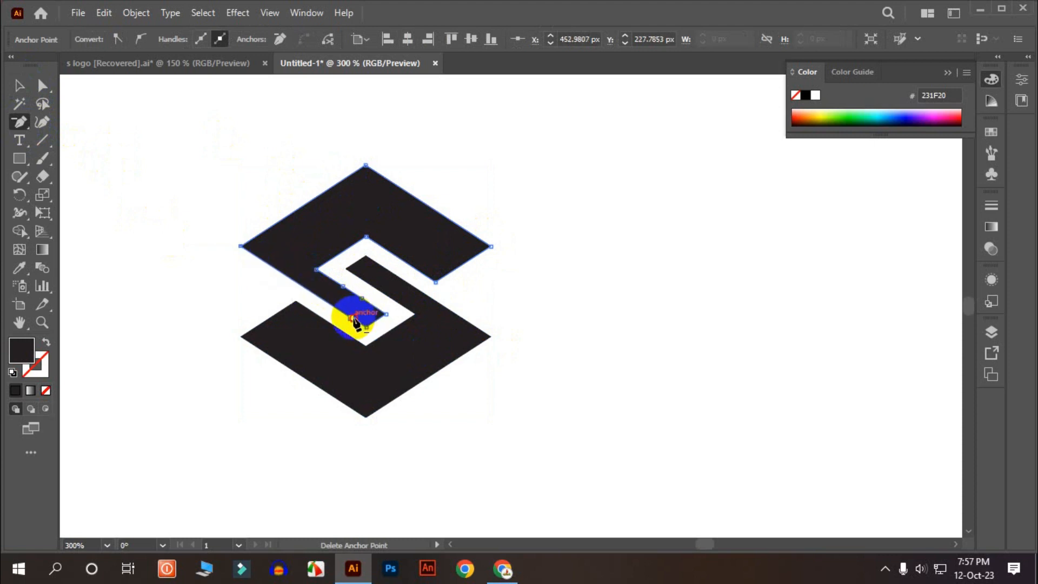
pyautogui.click(344, 287)
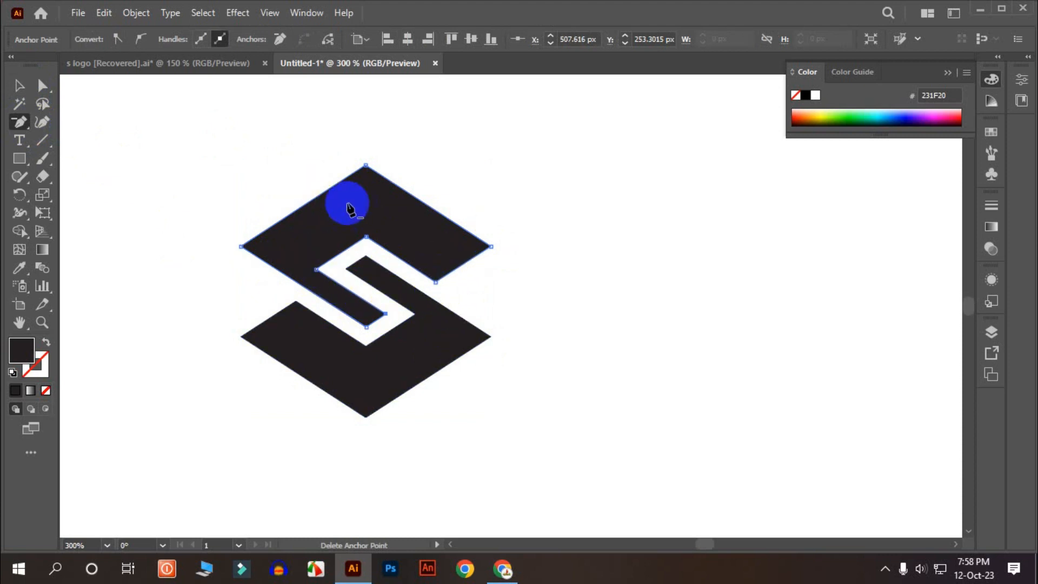
pyautogui.click(19, 85)
pyautogui.click(265, 157)
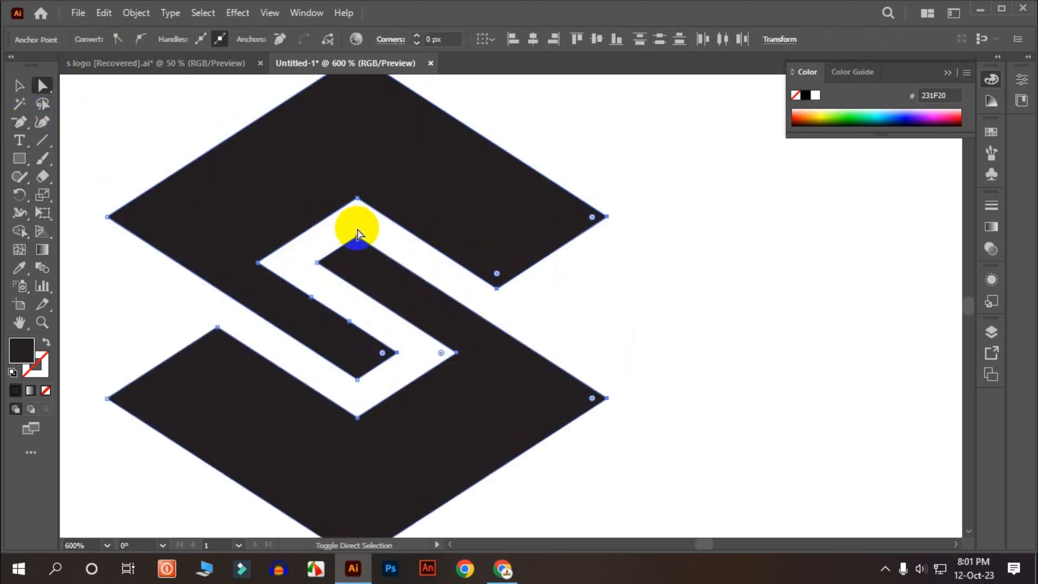
# Round the inner corners and arm ends around the central S gap on both halves to a radius of about 4.14 px.
pyautogui.click(535, 265)
pyautogui.scroll(-1, 513, 264)
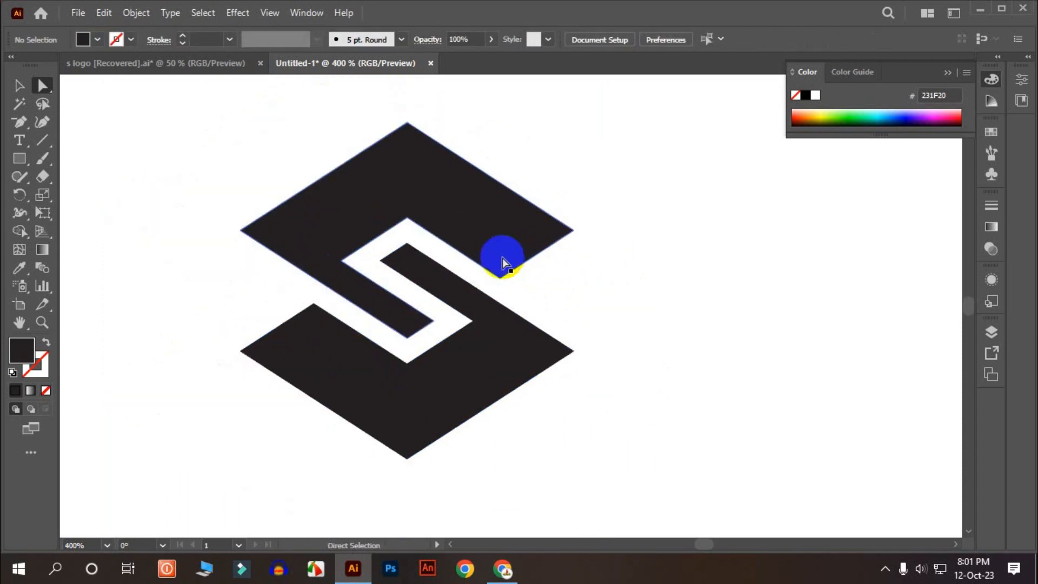
pyautogui.moveTo(183, 111); pyautogui.dragTo(592, 462)
pyautogui.click(43, 89)
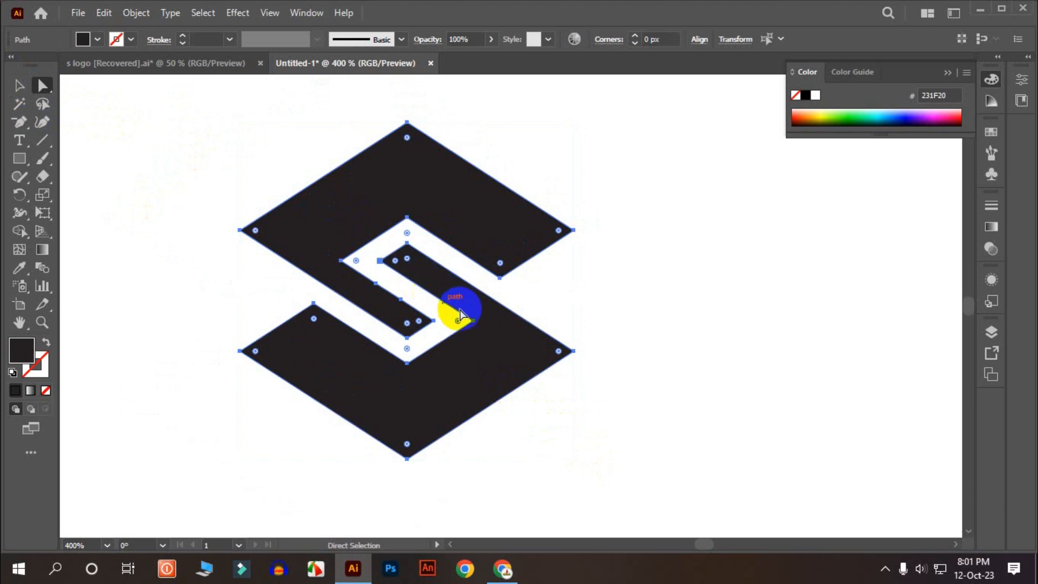
pyautogui.scroll(1, 448, 301)
pyautogui.scroll(1, 399, 322)
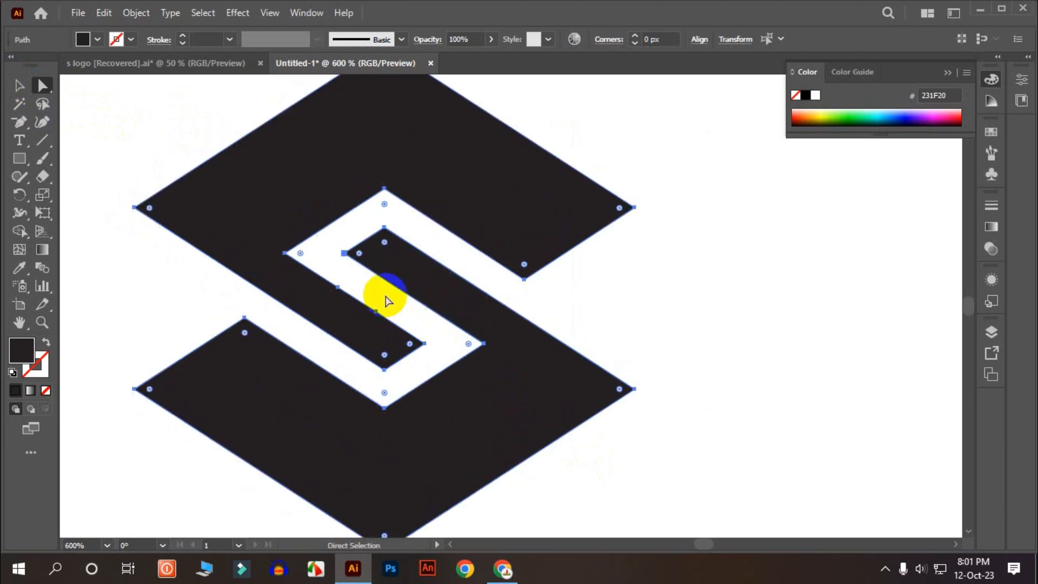
pyautogui.click(302, 254)
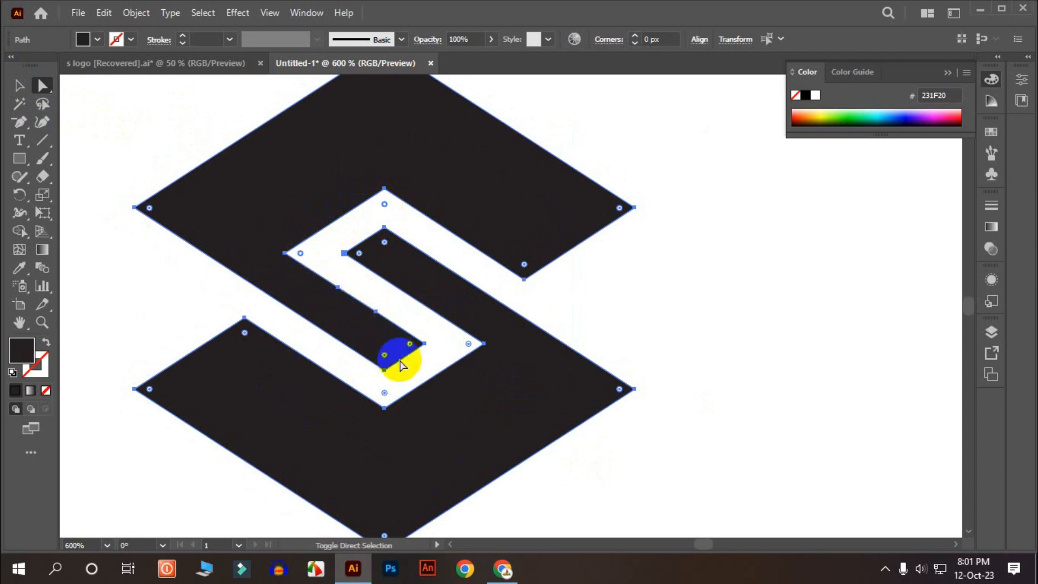
pyautogui.click(395, 399)
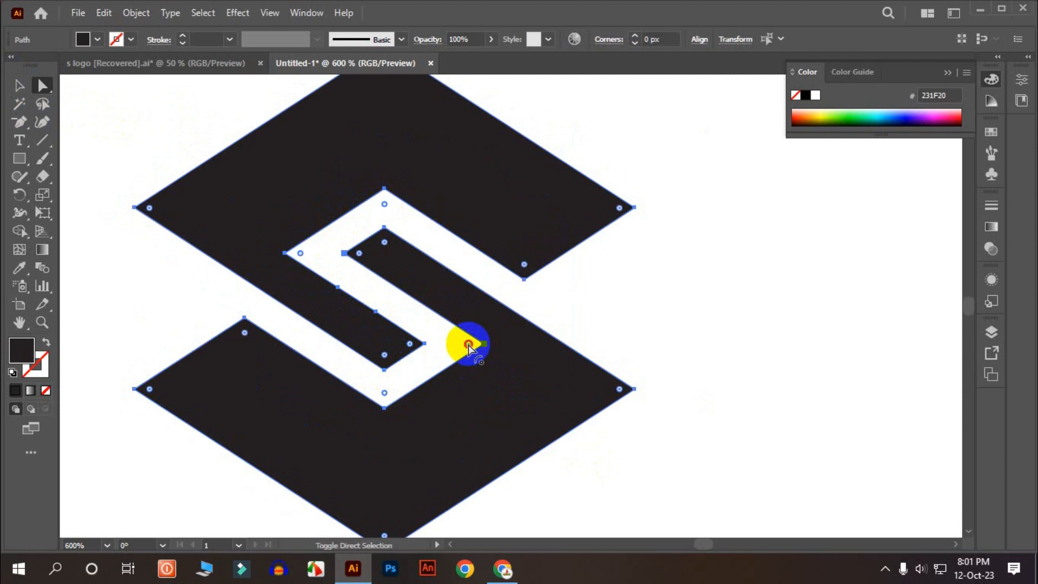
pyautogui.click(398, 345)
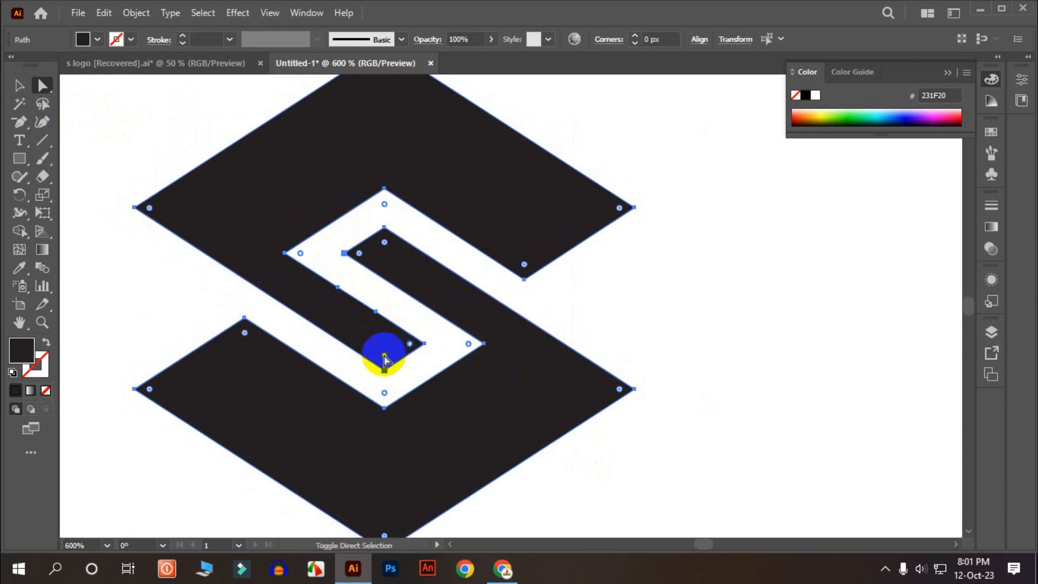
pyautogui.click(388, 261)
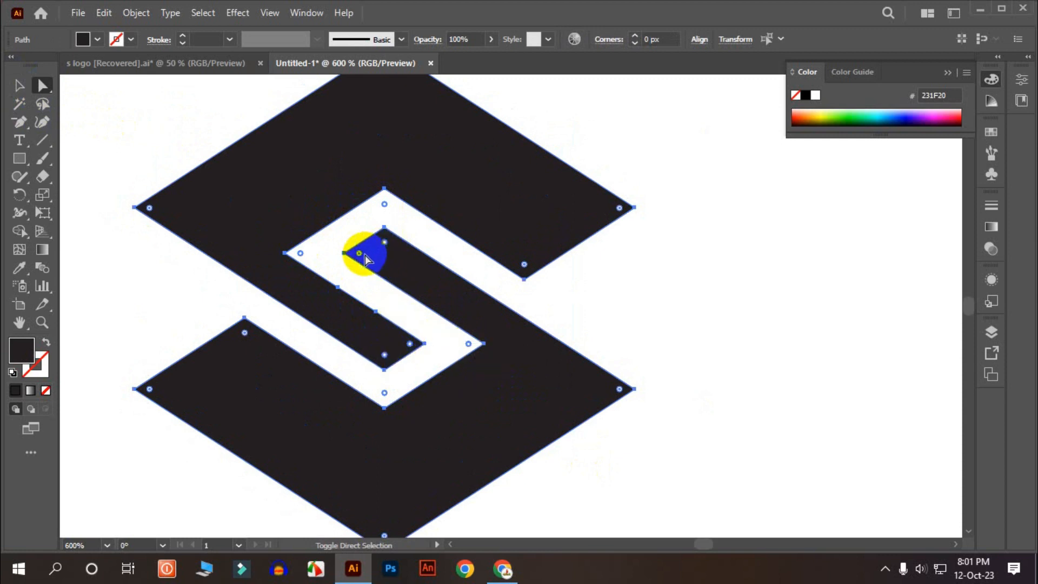
pyautogui.moveTo(359, 255); pyautogui.dragTo(438, 372)
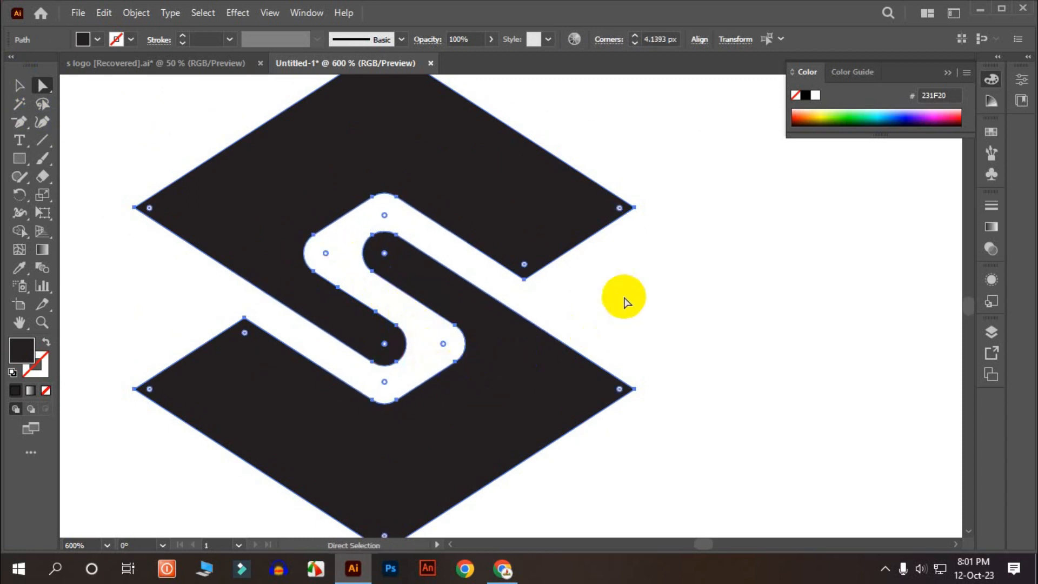
pyautogui.click(639, 291)
pyautogui.click(528, 234)
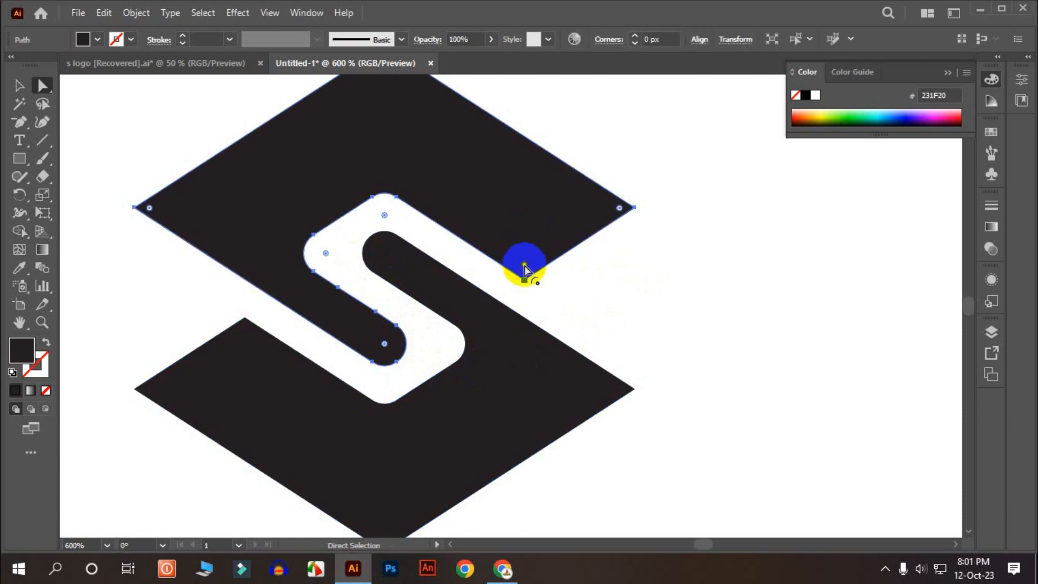
pyautogui.click(244, 341)
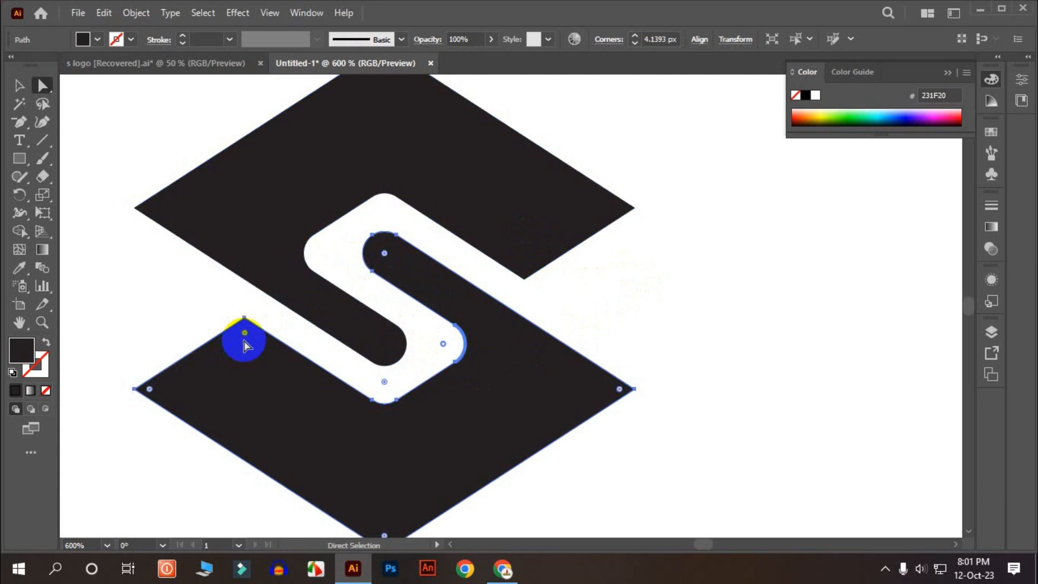
pyautogui.click(538, 307)
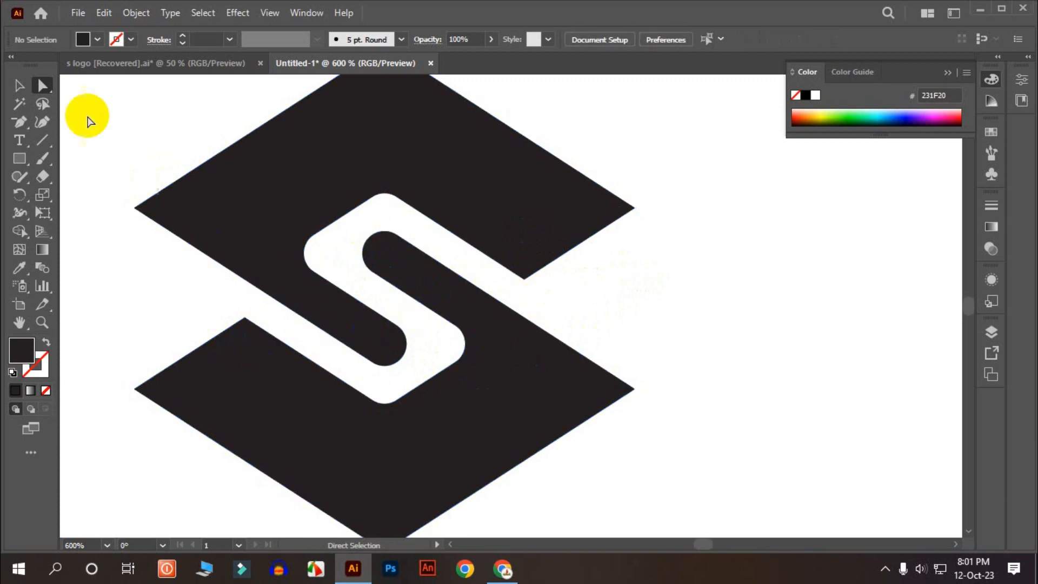
# Round the upper half's lower outer corner and the lower half's upper outer corner together to a radius of about 38.18 px.
pyautogui.click(19, 85)
pyautogui.moveTo(108, 119); pyautogui.dragTo(492, 406)
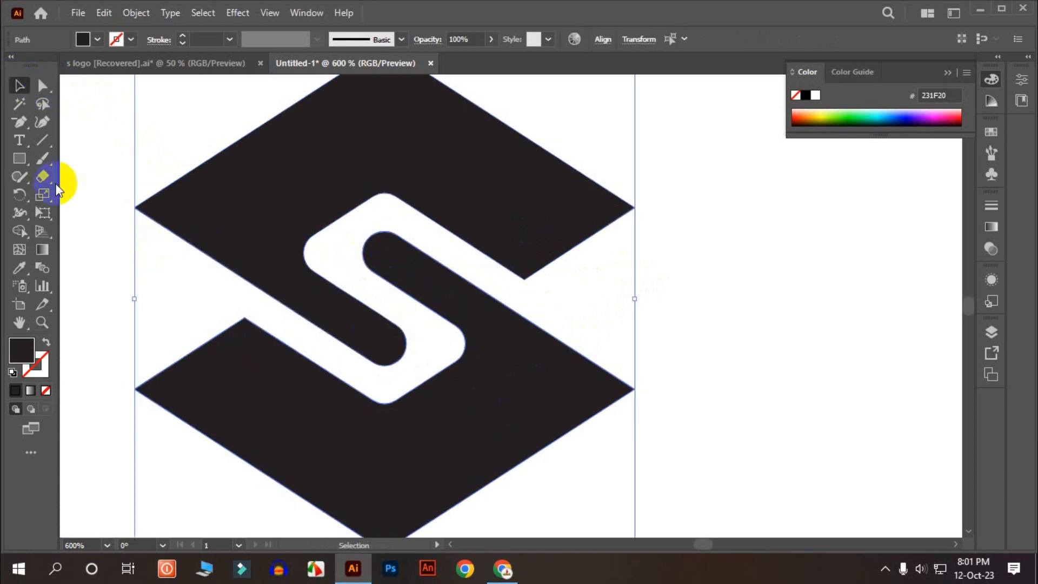
pyautogui.click(43, 85)
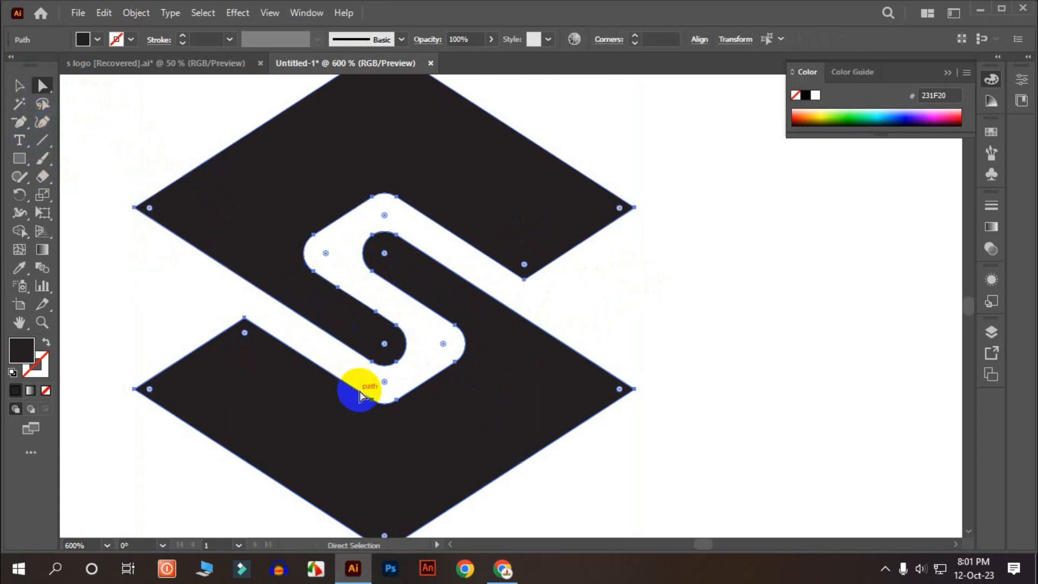
pyautogui.click(245, 324)
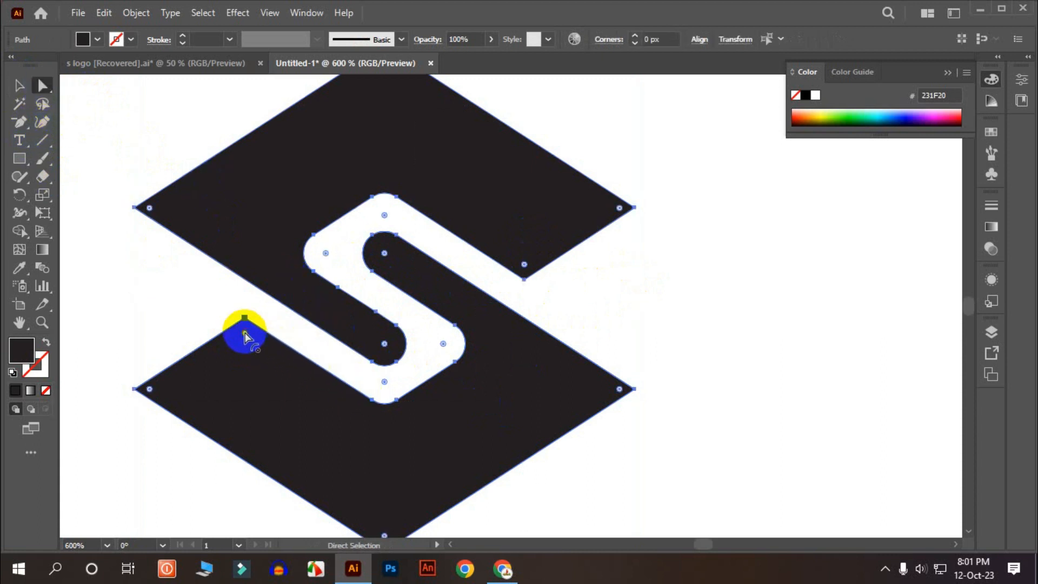
pyautogui.click(524, 279)
pyautogui.moveTo(524, 266); pyautogui.dragTo(443, 1)
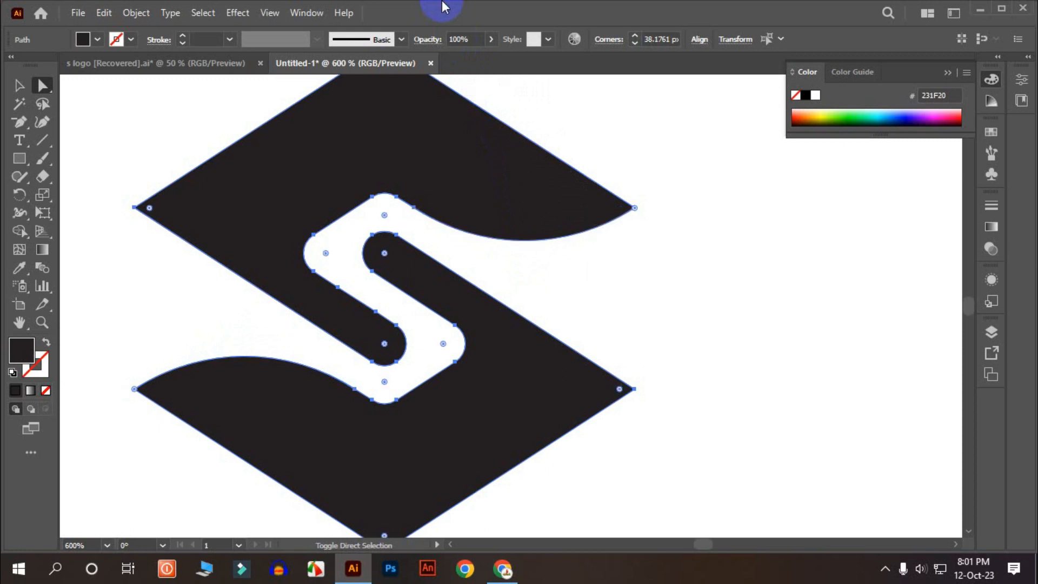
pyautogui.click(655, 357)
pyautogui.scroll(-1, 489, 313)
pyautogui.scroll(-1, 489, 313)
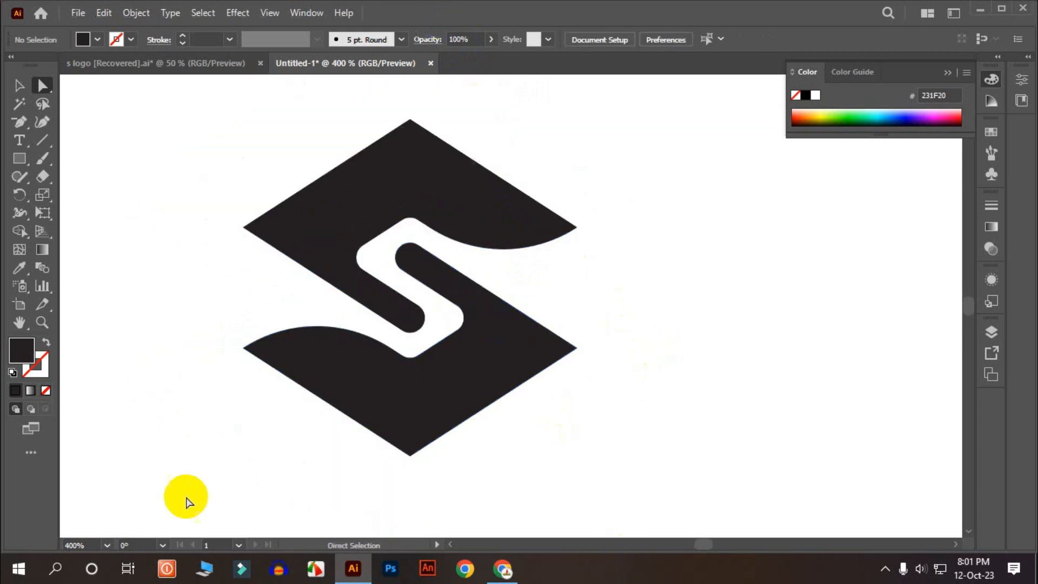
pyautogui.scroll(1, 379, 393)
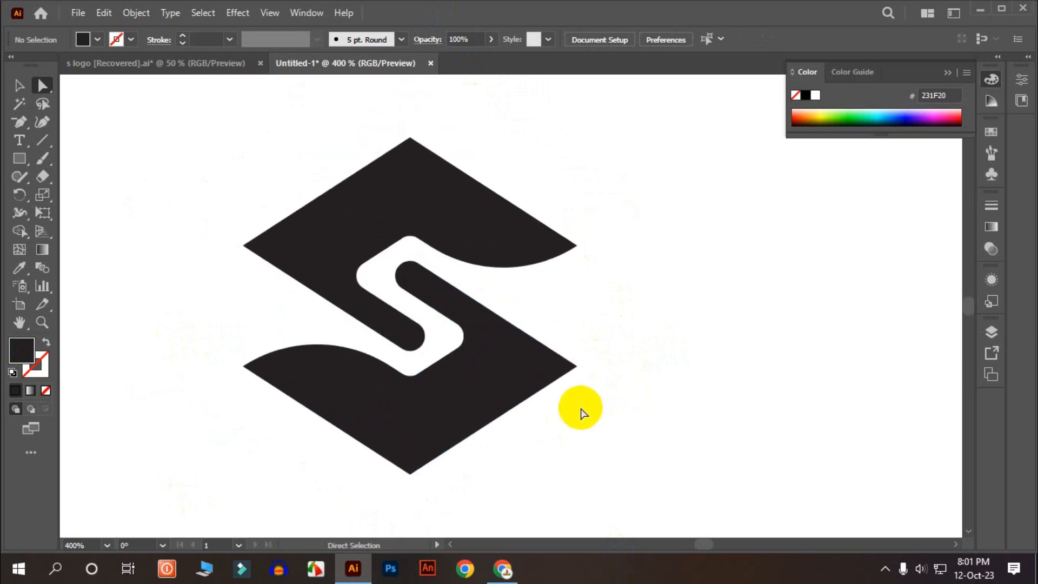
pyautogui.click(482, 398)
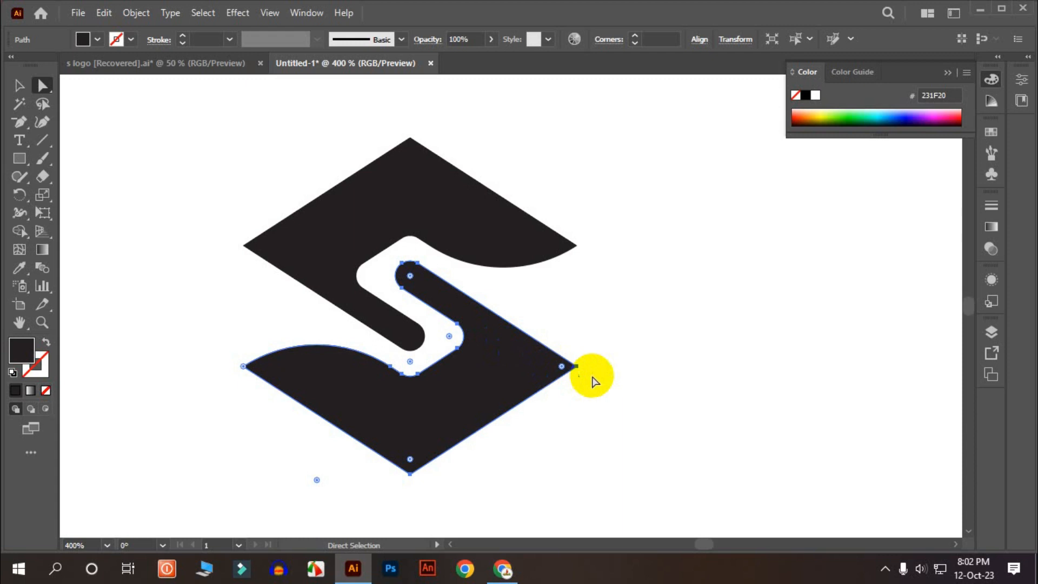
pyautogui.click(665, 291)
pyautogui.click(455, 202)
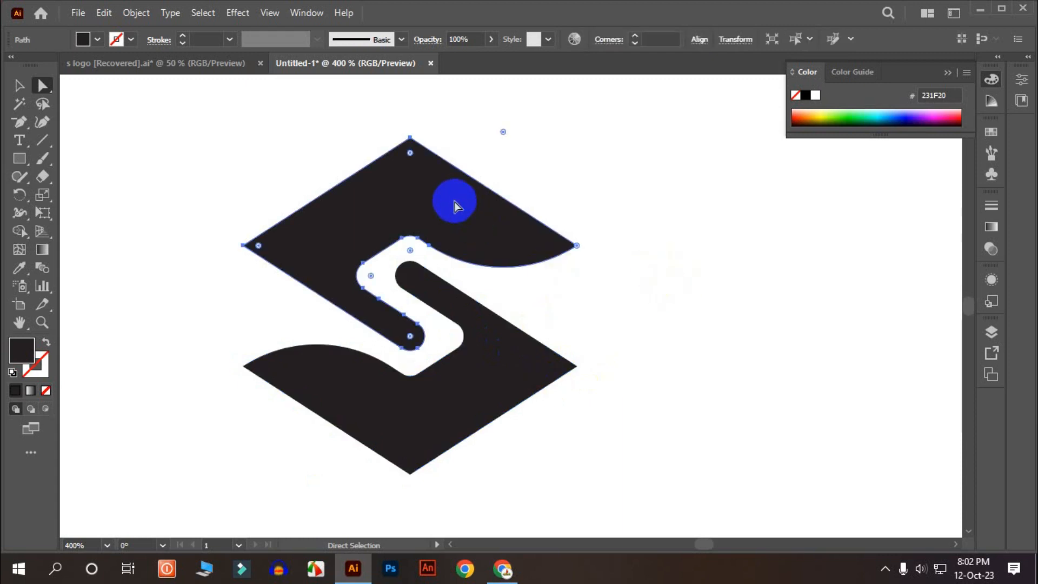
pyautogui.click(535, 160)
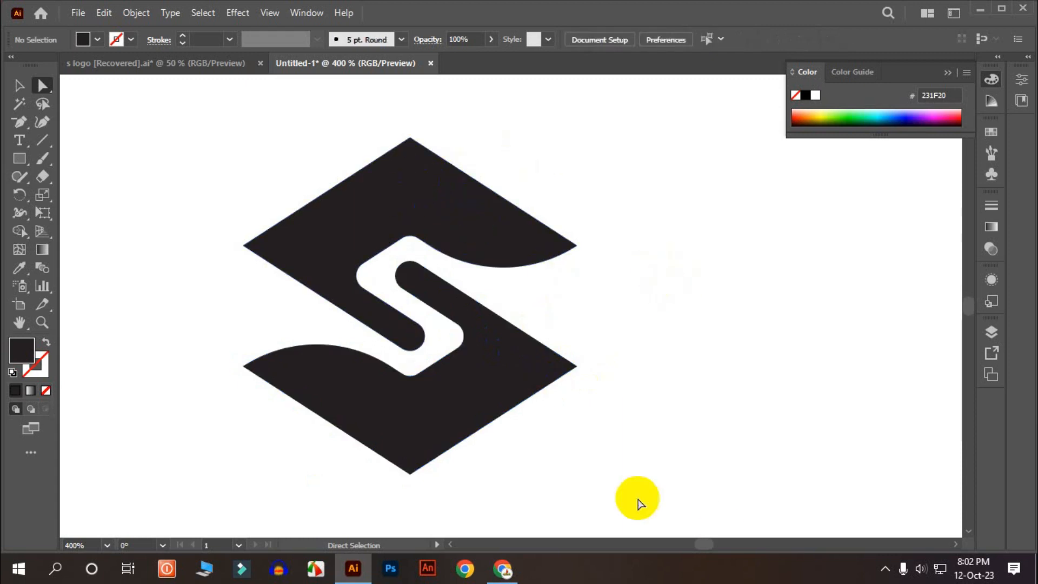
# Round the upper half's left and top corners and the lower half's right and bottom corners together to a radius of about 25.56 px.
pyautogui.click(18, 85)
pyautogui.moveTo(208, 119); pyautogui.dragTo(535, 357)
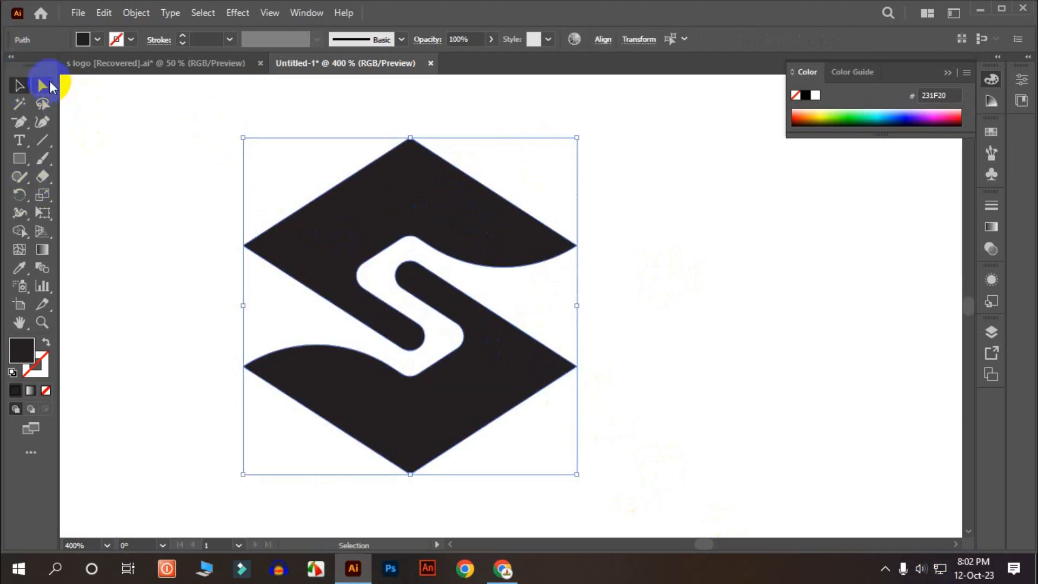
pyautogui.click(43, 85)
pyautogui.click(259, 246)
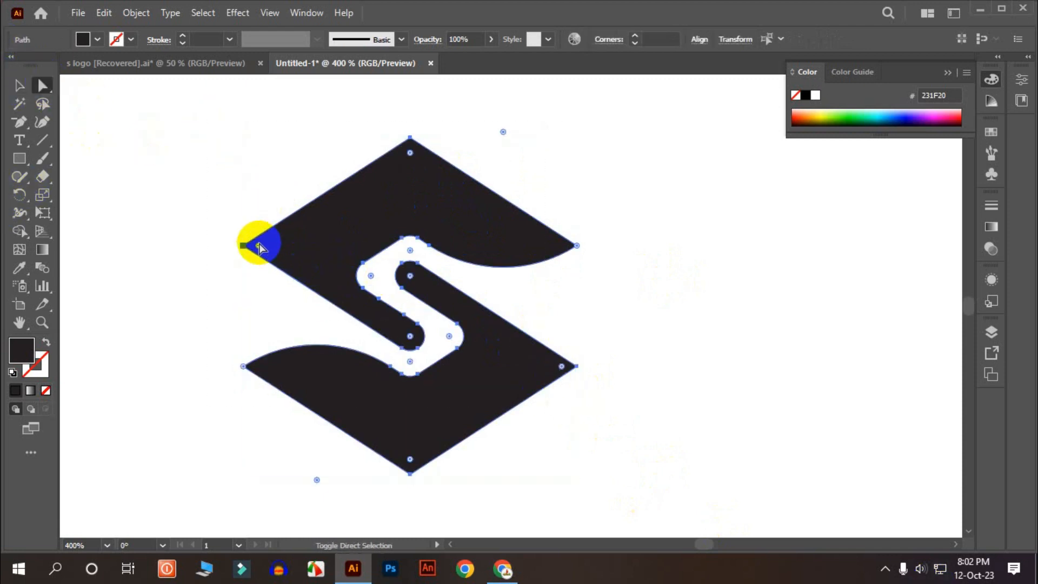
pyautogui.keyDown('shift'); pyautogui.click(562, 367); pyautogui.keyUp('shift')
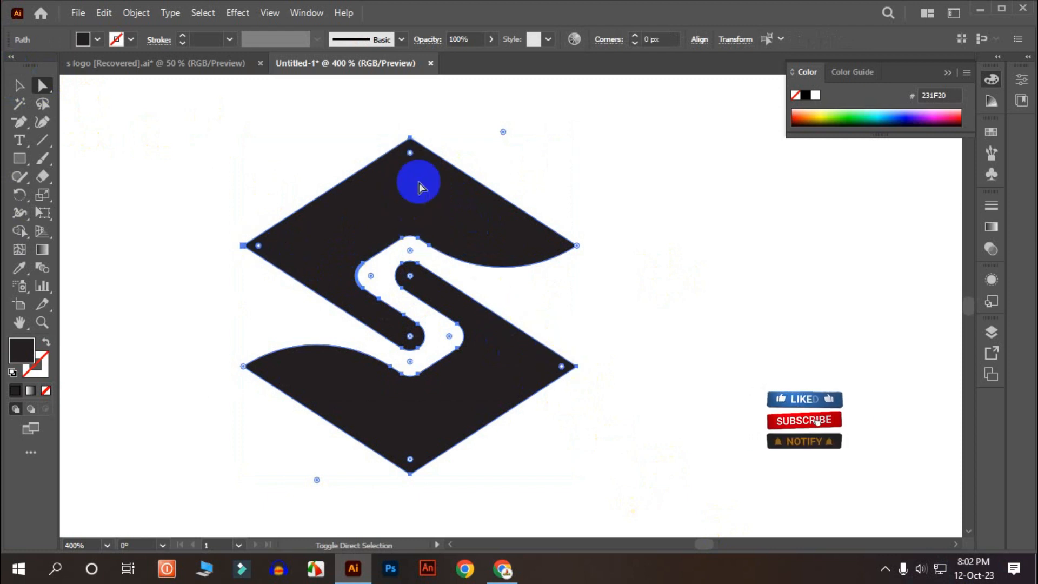
pyautogui.keyDown('shift'); pyautogui.click(410, 461); pyautogui.keyUp('shift')
pyautogui.moveTo(411, 460); pyautogui.dragTo(406, 410)
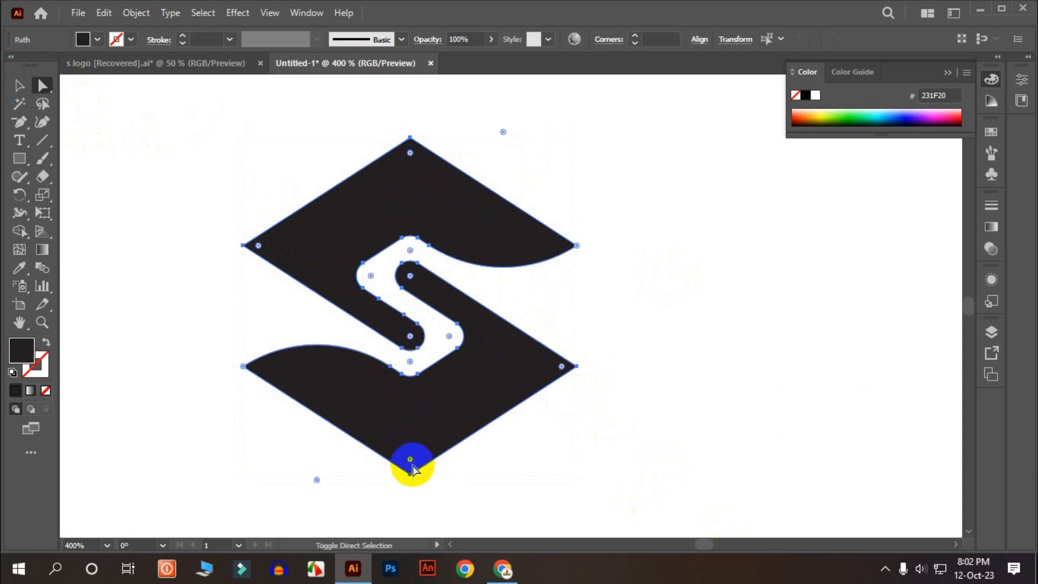
pyautogui.keyDown('shift'); pyautogui.click(560, 370); pyautogui.keyUp('shift')
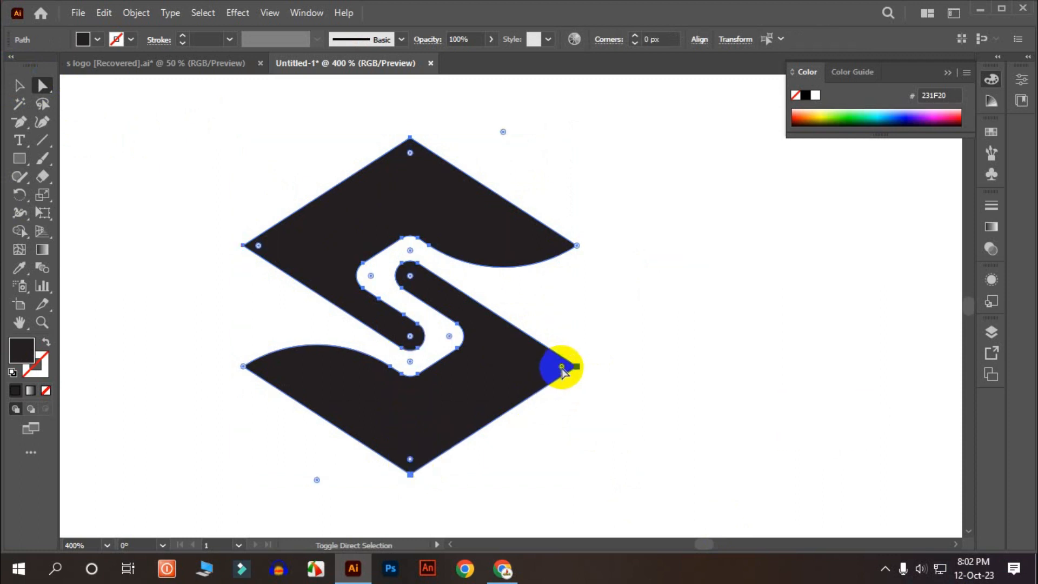
pyautogui.keyDown('shift'); pyautogui.click(271, 251); pyautogui.keyUp('shift')
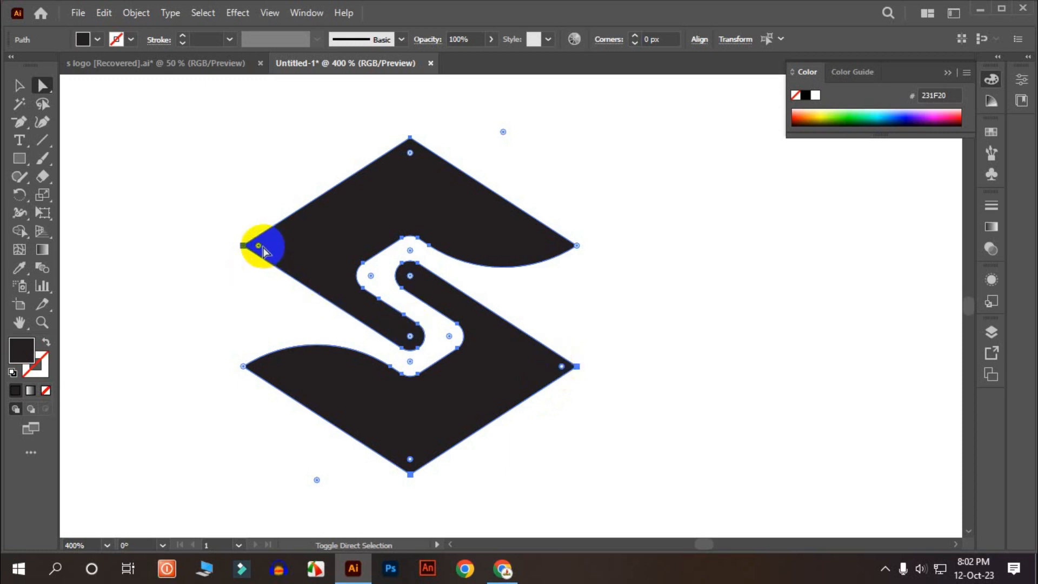
pyautogui.moveTo(411, 154); pyautogui.dragTo(414, 263)
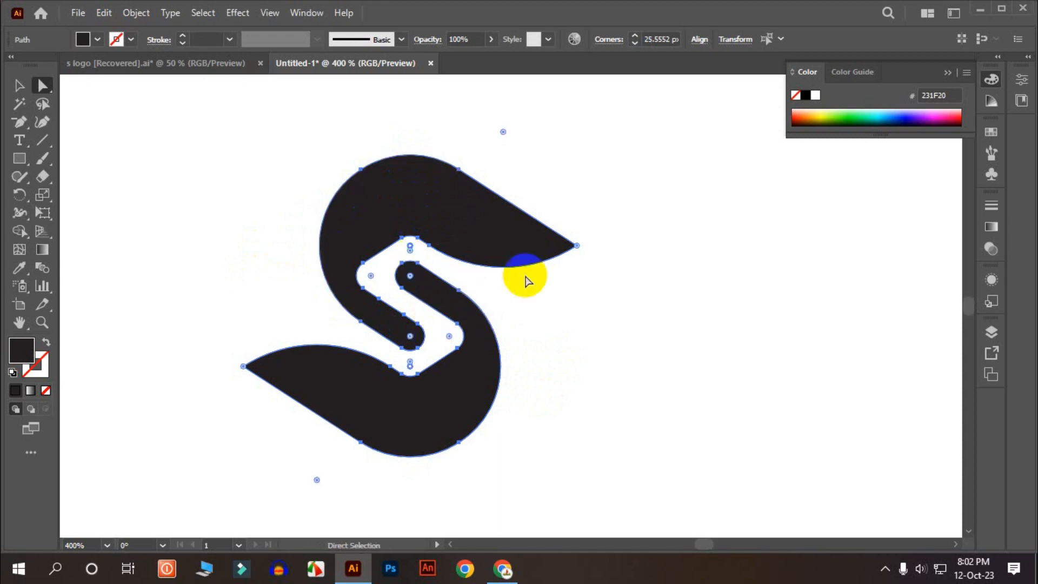
# Group the two S halves and lay out two copies of the logo side by side, one on each half of the artboard.
pyautogui.click(18, 88)
pyautogui.click(200, 176)
pyautogui.scroll(-5, 545, 336)
pyautogui.click(514, 360)
pyautogui.click(607, 46)
pyautogui.click(570, 83)
pyautogui.click(459, 221)
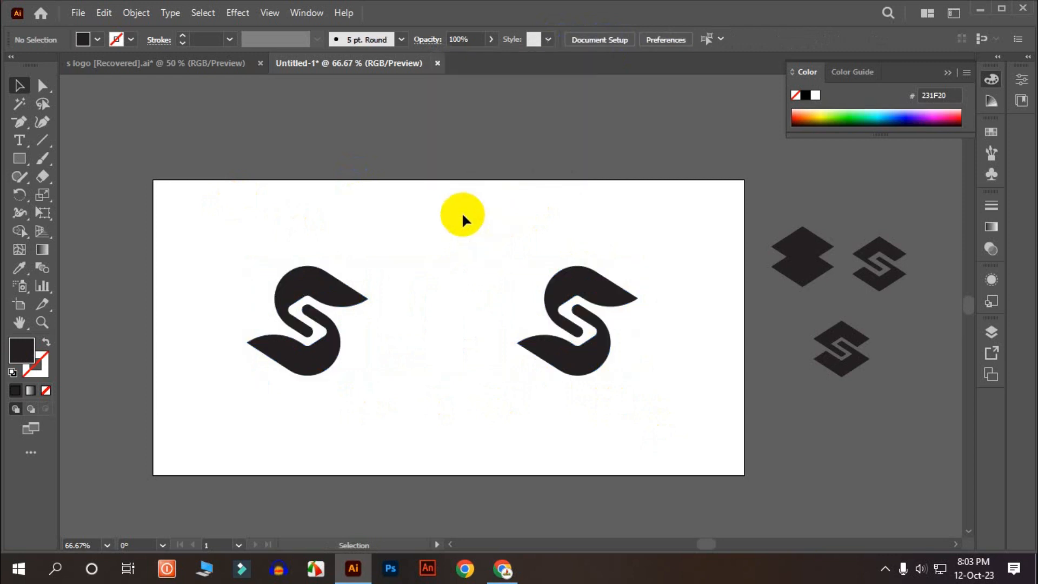
# Draw a dark square covering the left half of the artboard and send it behind the logo.
pyautogui.moveTo(16, 162); pyautogui.dragTo(63, 163)
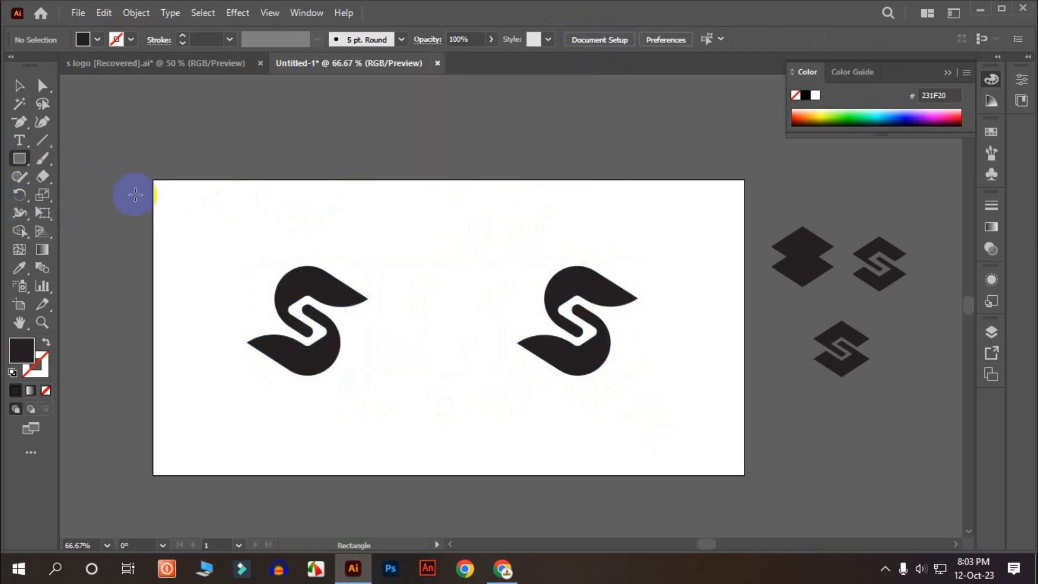
pyautogui.moveTo(154, 180); pyautogui.dragTo(448, 478)
pyautogui.click(19, 86)
pyautogui.click(342, 219)
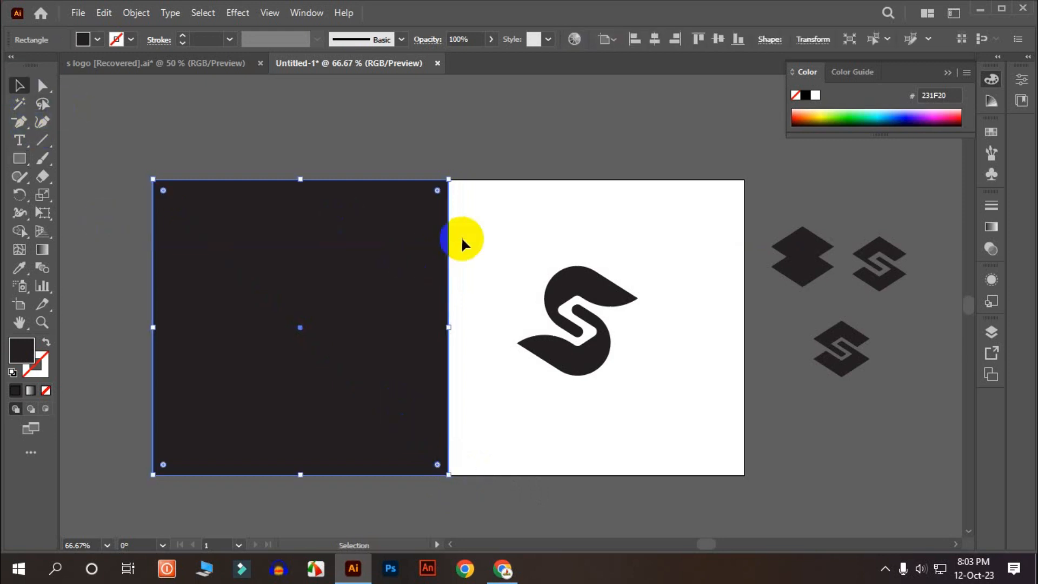
pyautogui.rightClick(383, 259)
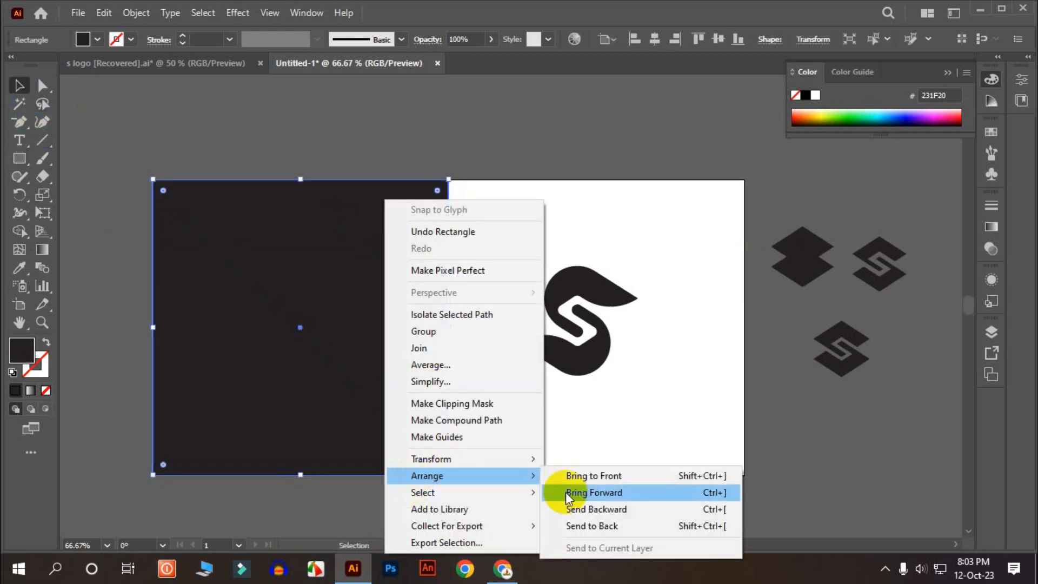
pyautogui.click(567, 524)
pyautogui.click(486, 249)
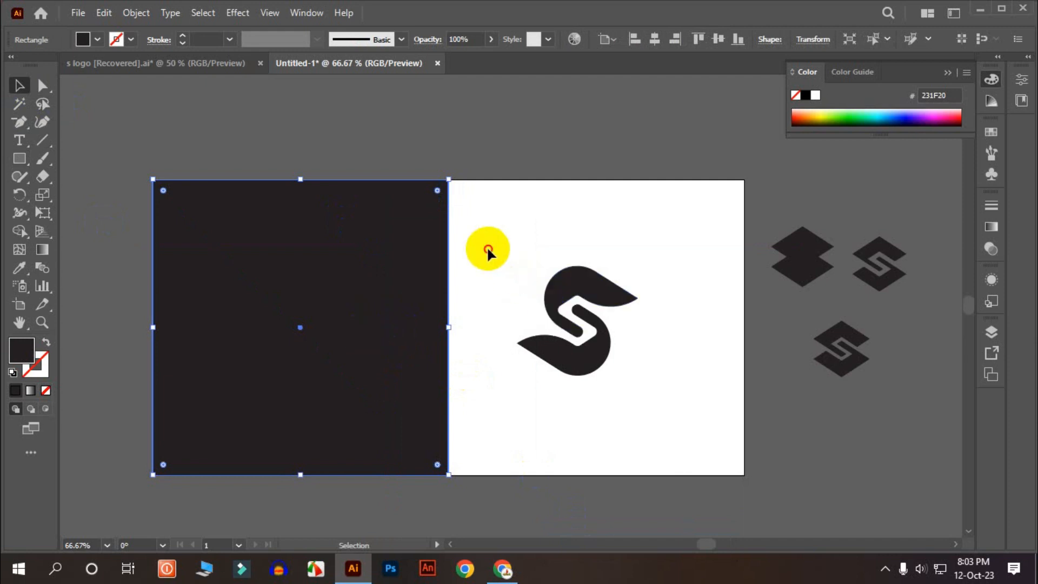
# Fill the S logo on the dark background with white.
pyautogui.click(293, 329)
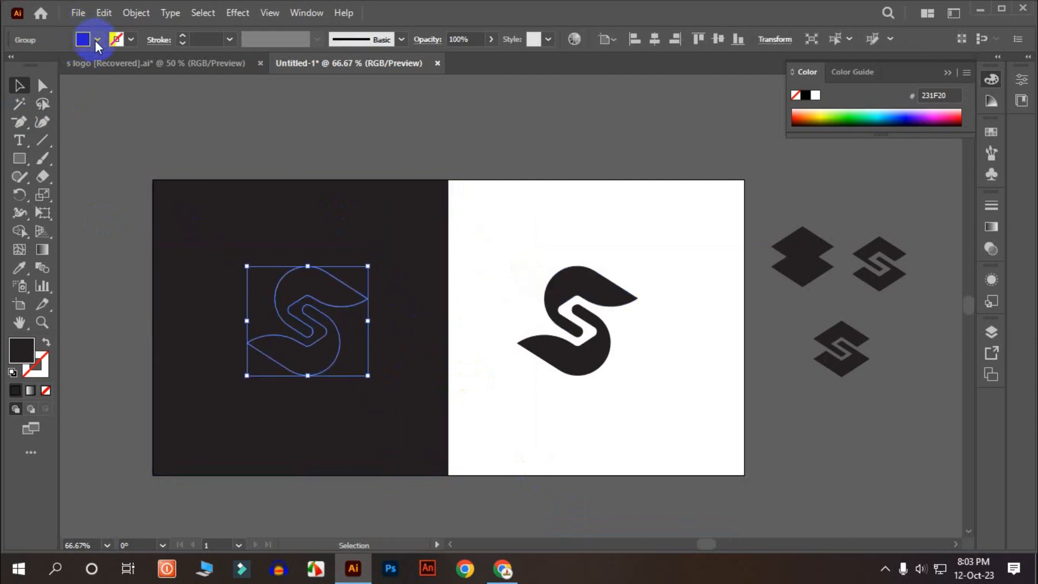
pyautogui.click(87, 39)
pyautogui.click(30, 68)
pyautogui.click(516, 253)
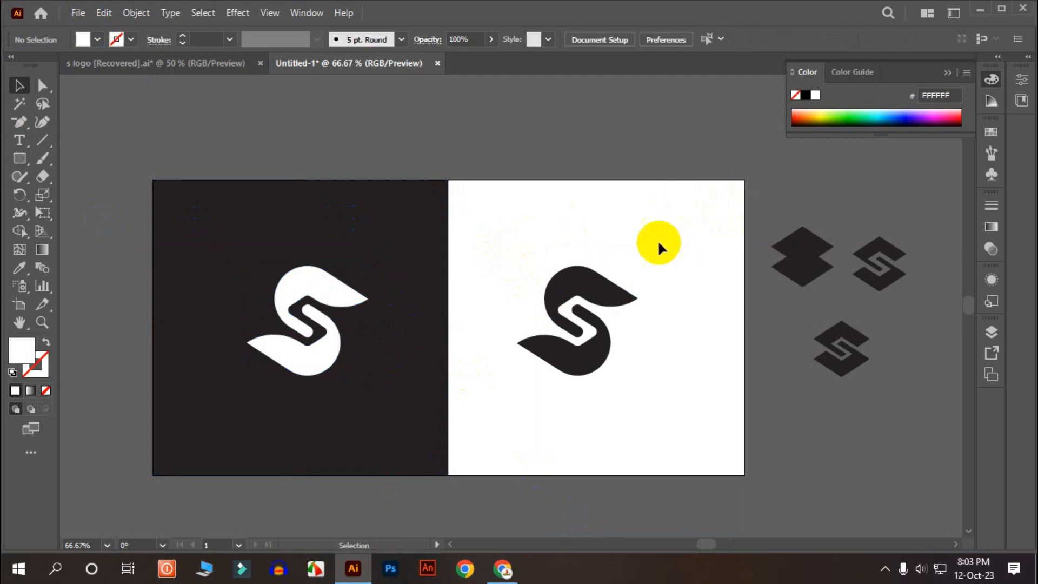